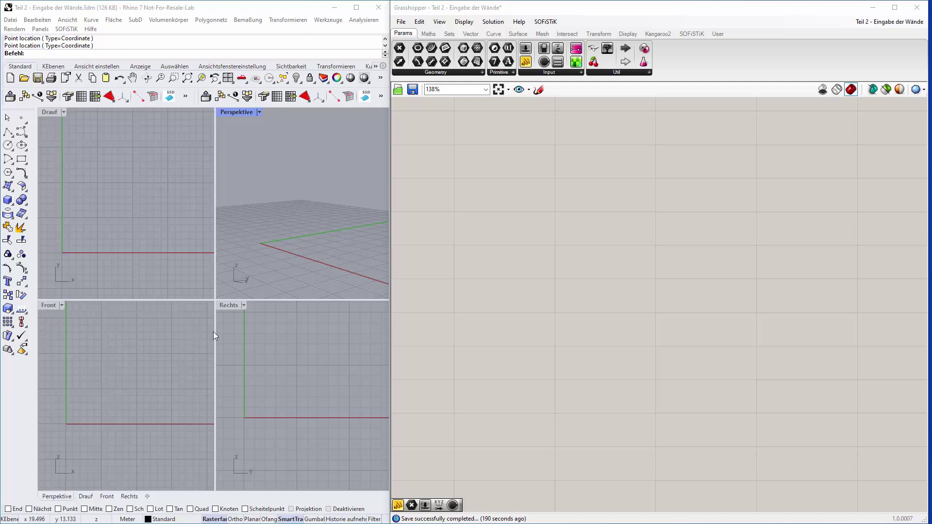
Step: Check the document's model unit, tolerance and distance display settings, leaving them as they are
click(129, 519)
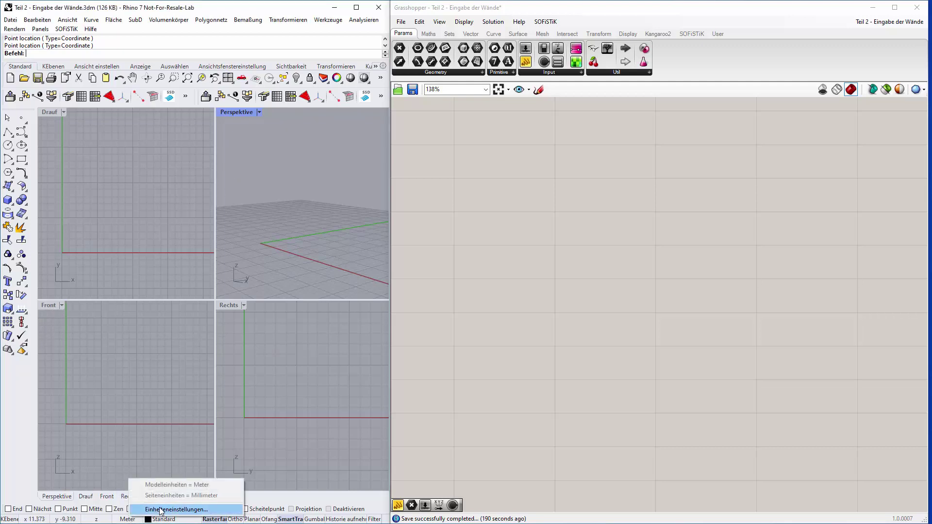
click(176, 510)
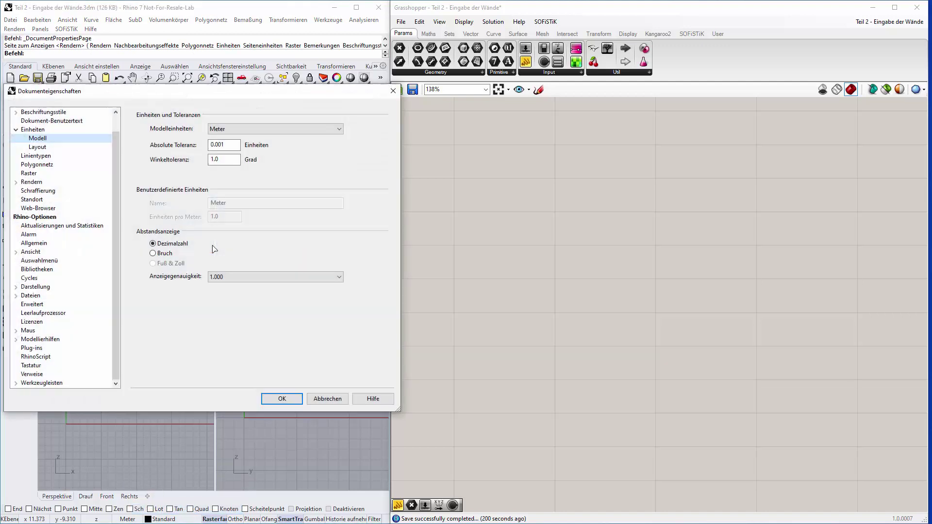
click(319, 401)
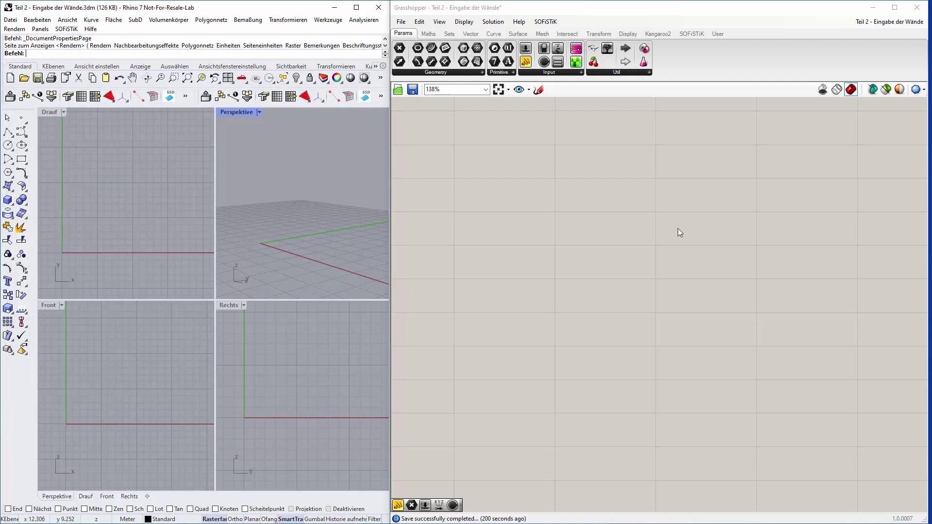
Step: Place an Exceptions component on the empty canvas near its upper edge
scroll(623, 171, down, 5)
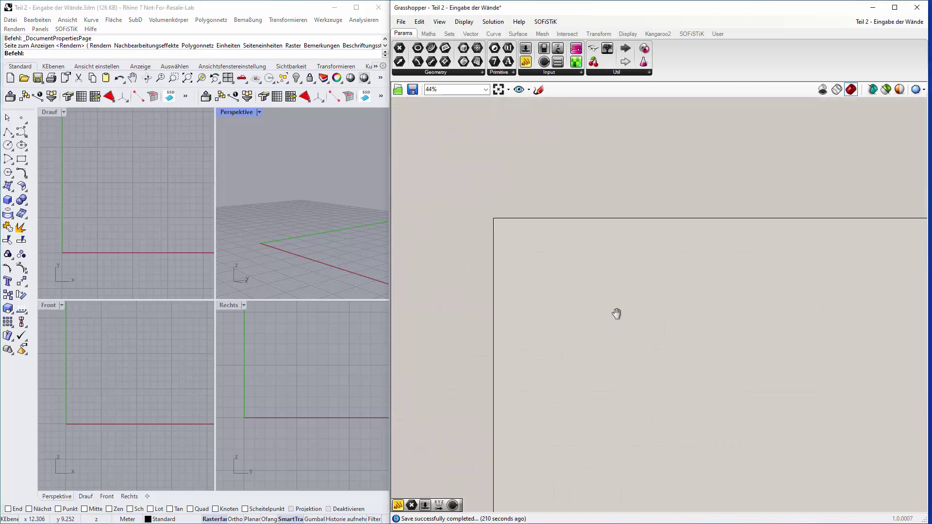
scroll(602, 290, up, 2)
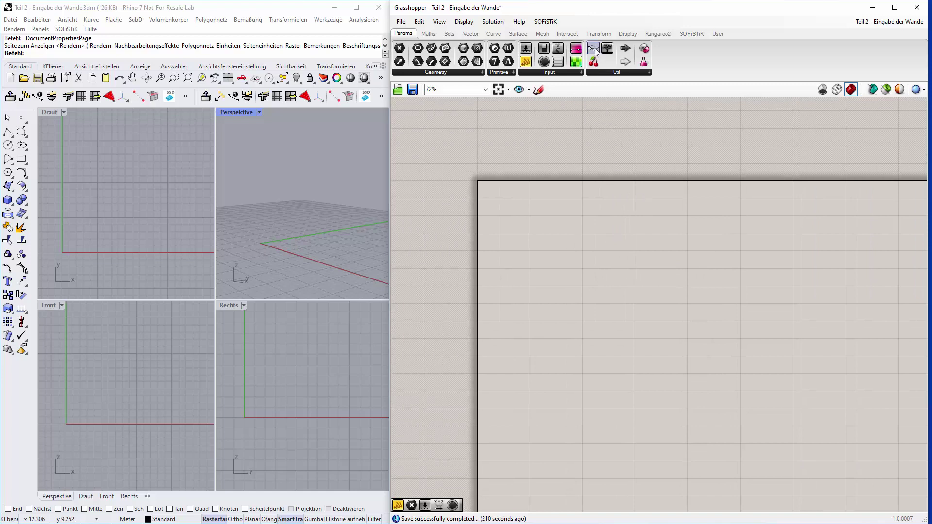
drag(596, 48, 623, 154)
drag(723, 208, 723, 208)
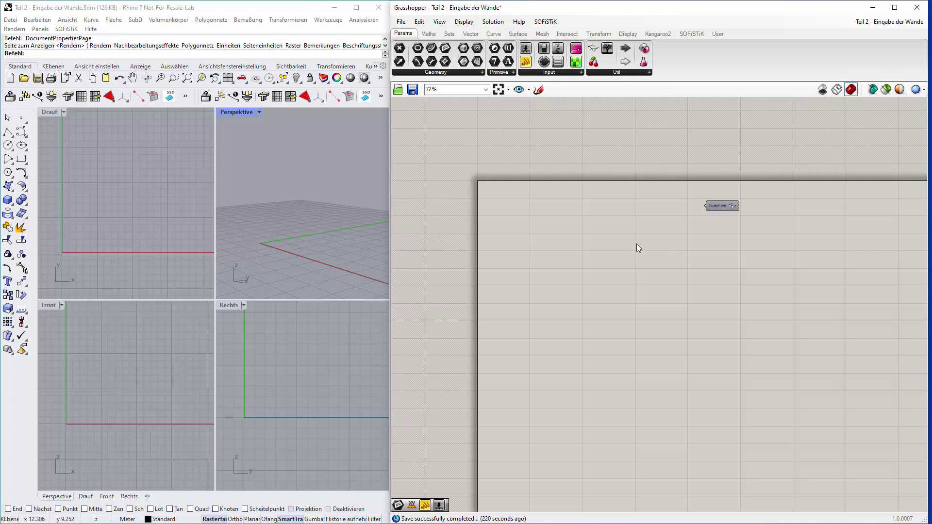
Step: Add a Point parameter to the canvas and set it to one point at the model origin
drag(401, 52, 527, 253)
scroll(500, 246, up, 4)
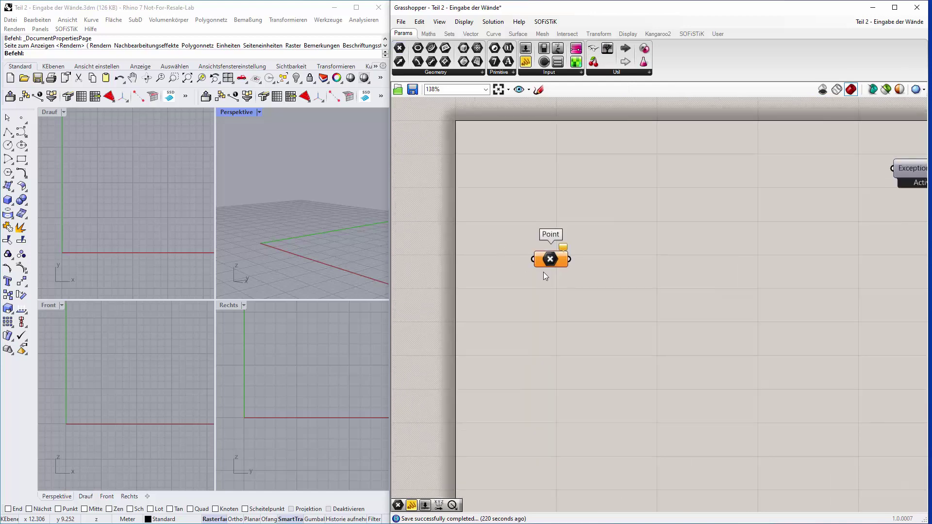
right_click(551, 263)
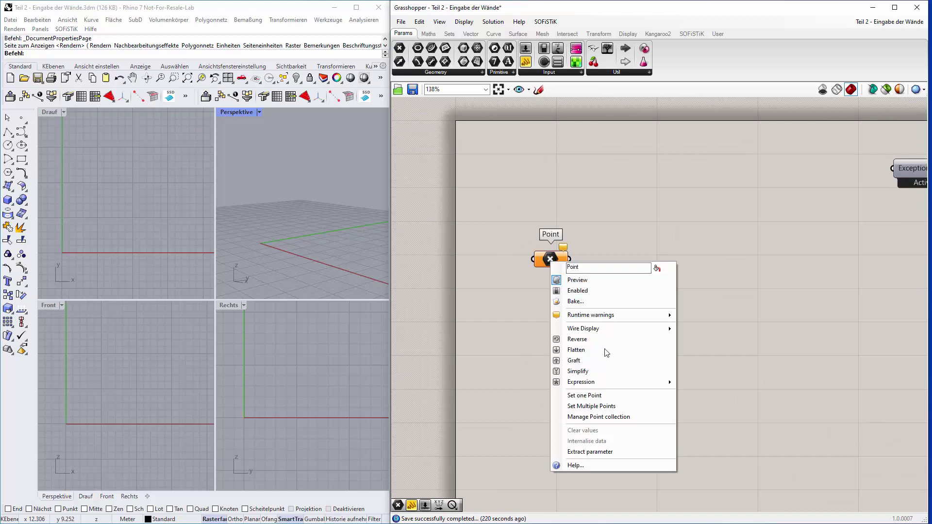
click(609, 394)
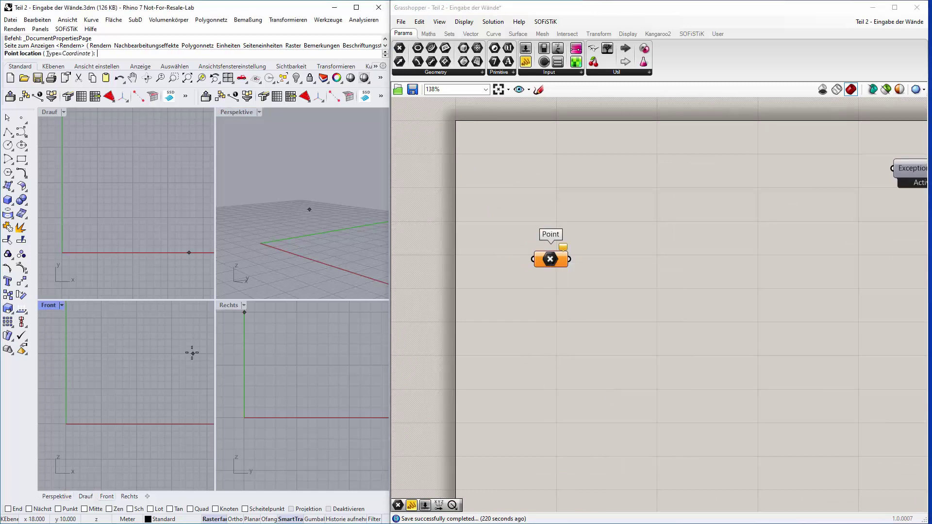
click(62, 252)
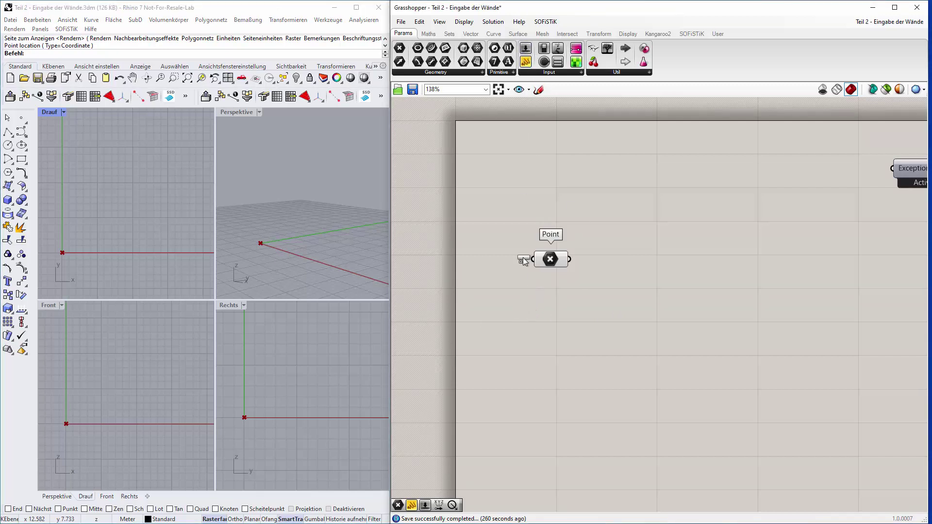
Step: Add a Number Slider below the Point parameter and name it "lenght"
key(ctrl+v)
drag(514, 328, 542, 315)
right_click(505, 314)
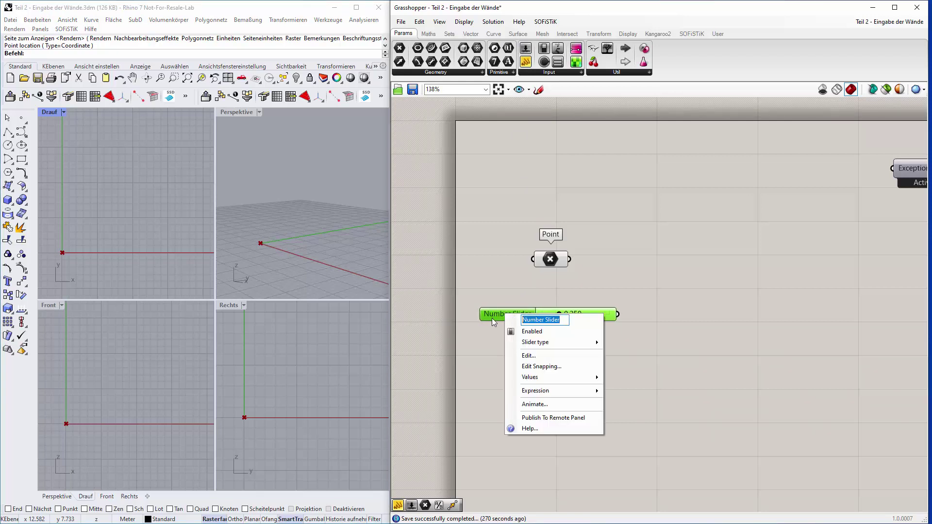
text(lenght)
key(Return)
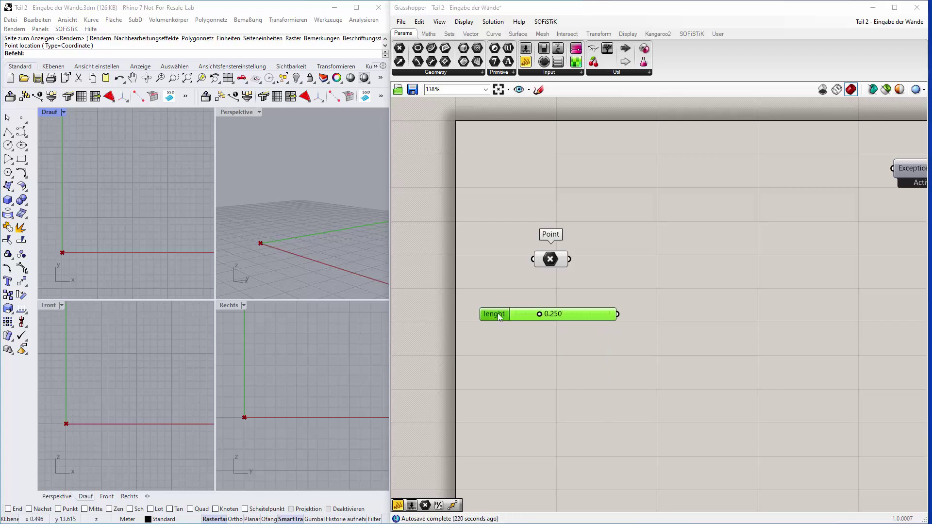
Step: Set the lenght slider's domain to 3 to 50 and its value to 17.986
double_click(498, 313)
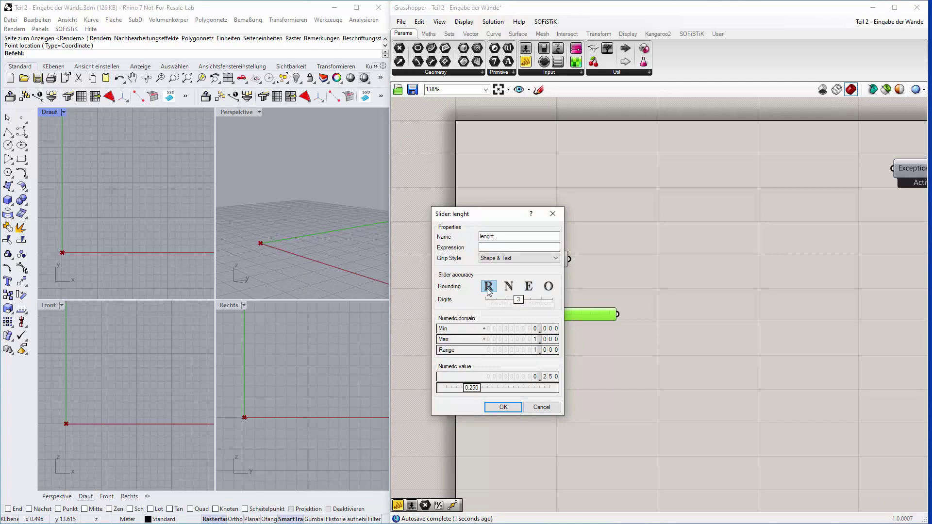
click(527, 331)
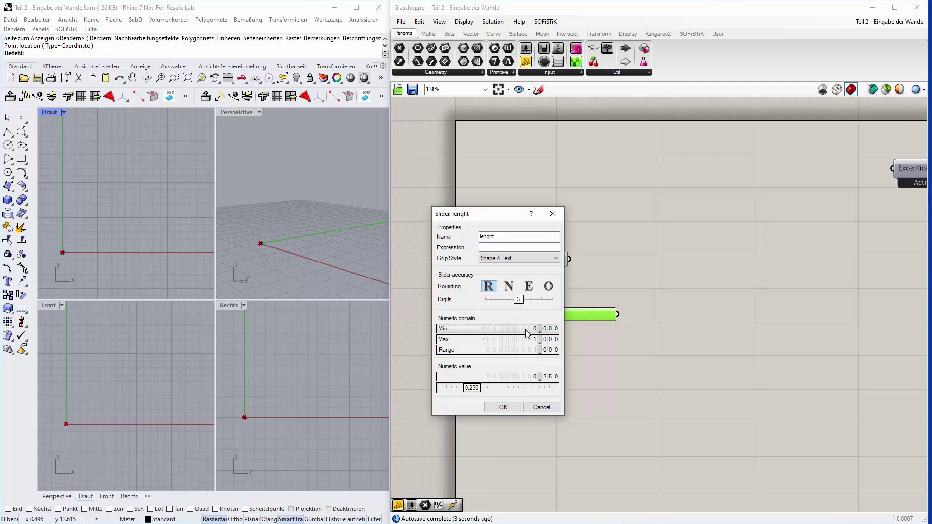
double_click(527, 332)
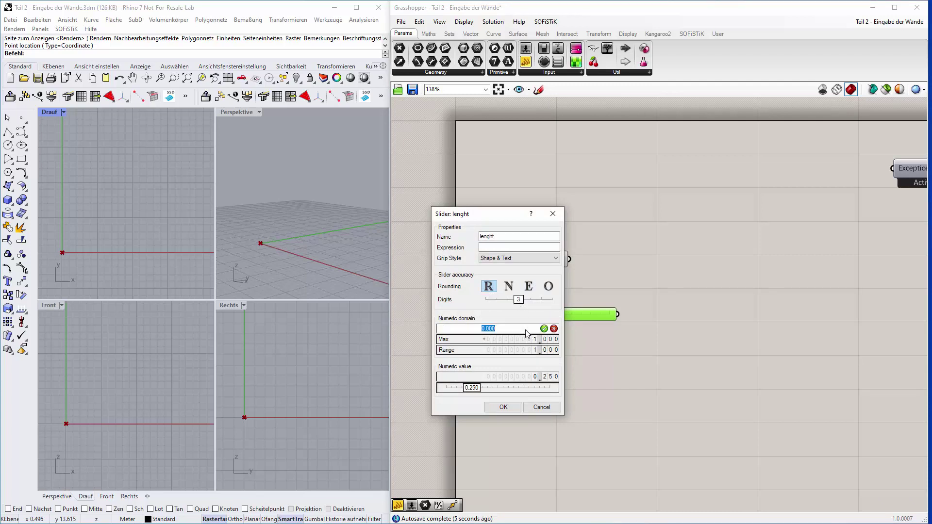
text(3)
key(Return)
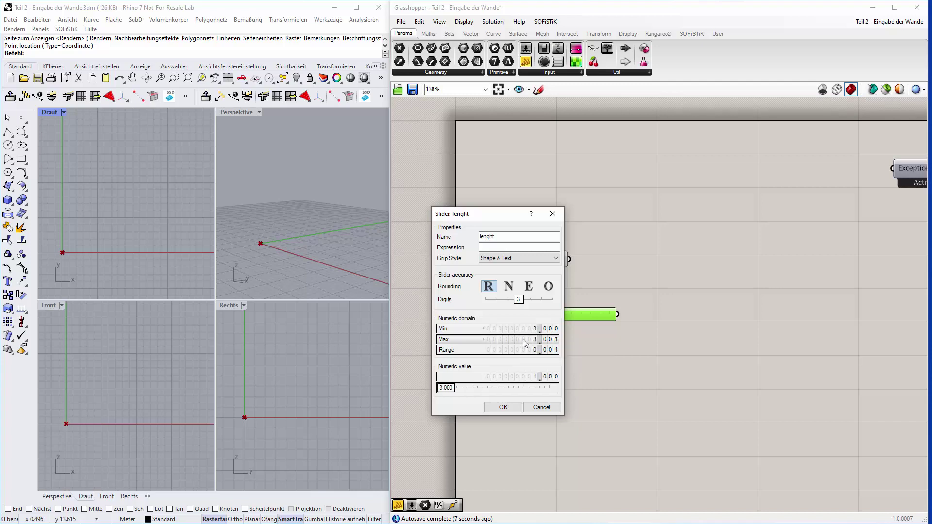
double_click(525, 342)
text(50)
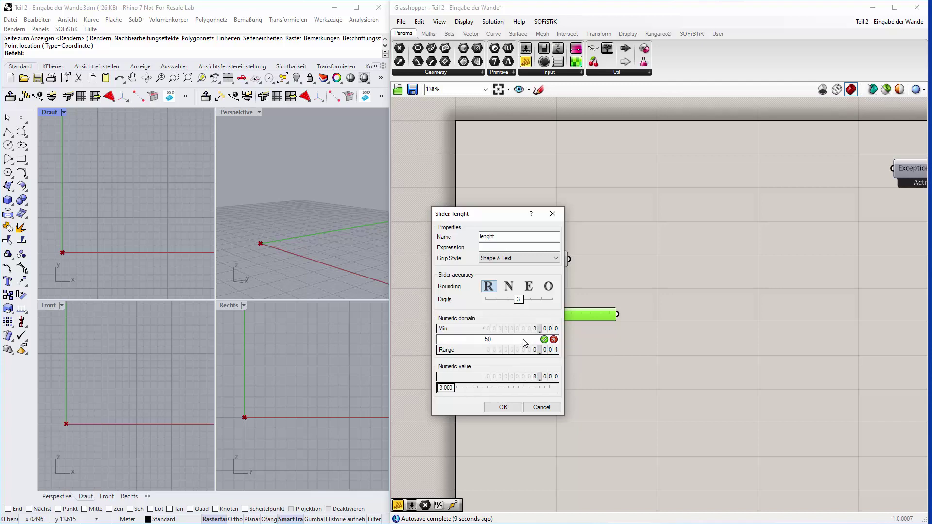
key(Return)
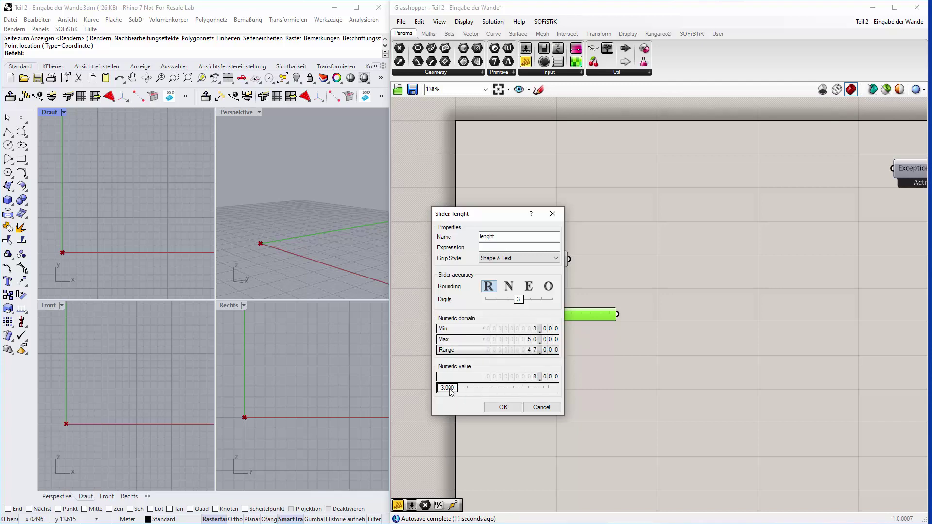
drag(447, 388, 479, 391)
click(503, 405)
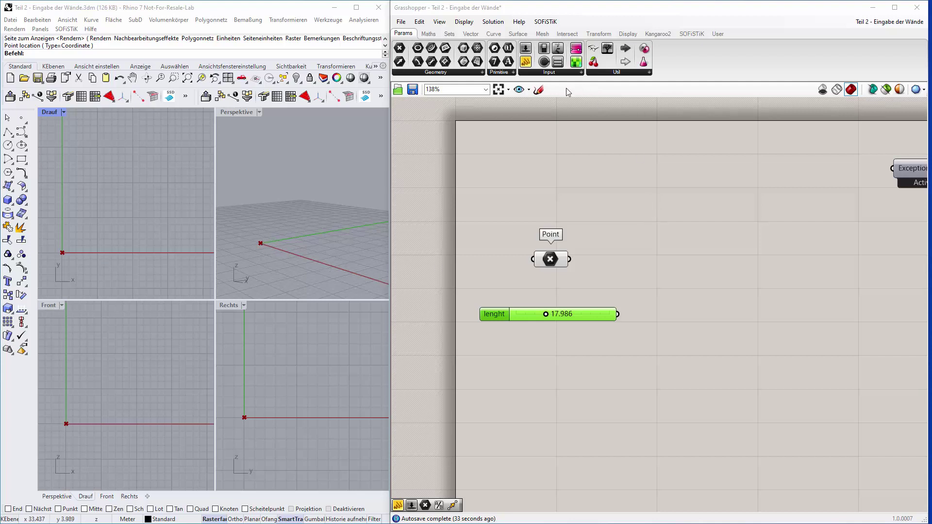
Step: Add a Unit X vector component beside the lenght slider and feed the slider into its Factor input
click(470, 33)
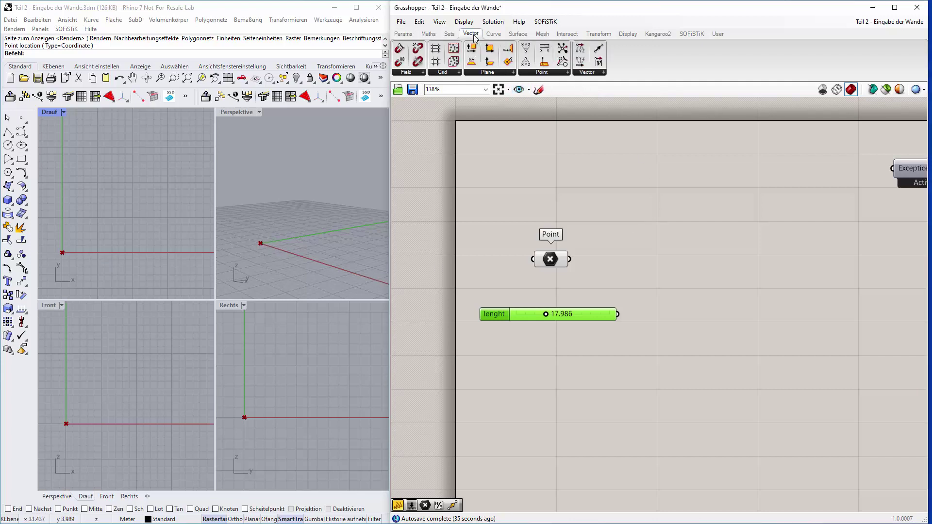
click(601, 73)
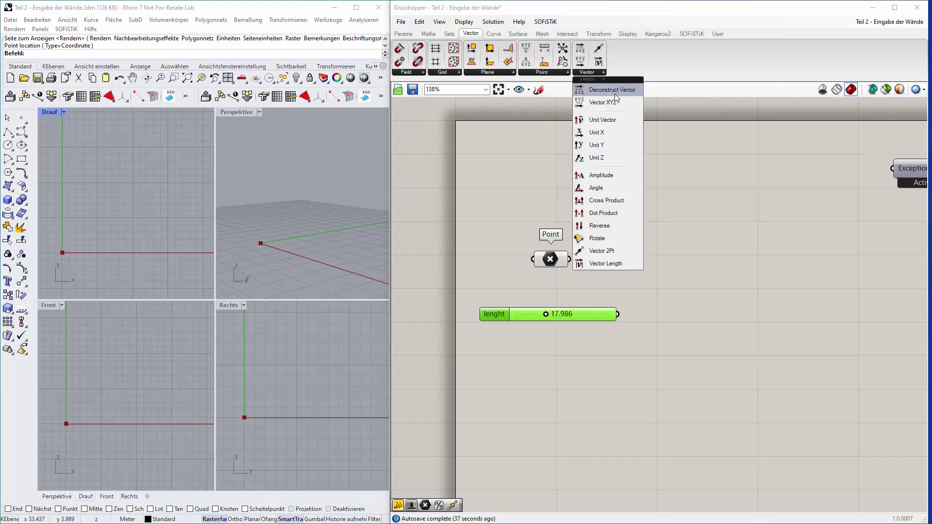
click(625, 132)
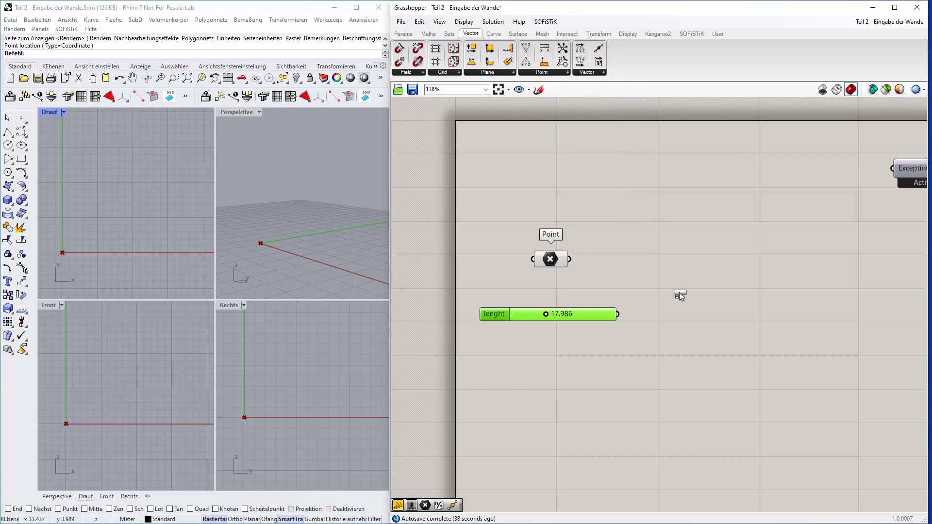
click(657, 319)
mouse_move(645, 322)
mouse_down()
mouse_move(656, 326)
mouse_move(631, 316)
mouse_move(657, 316)
mouse_up()
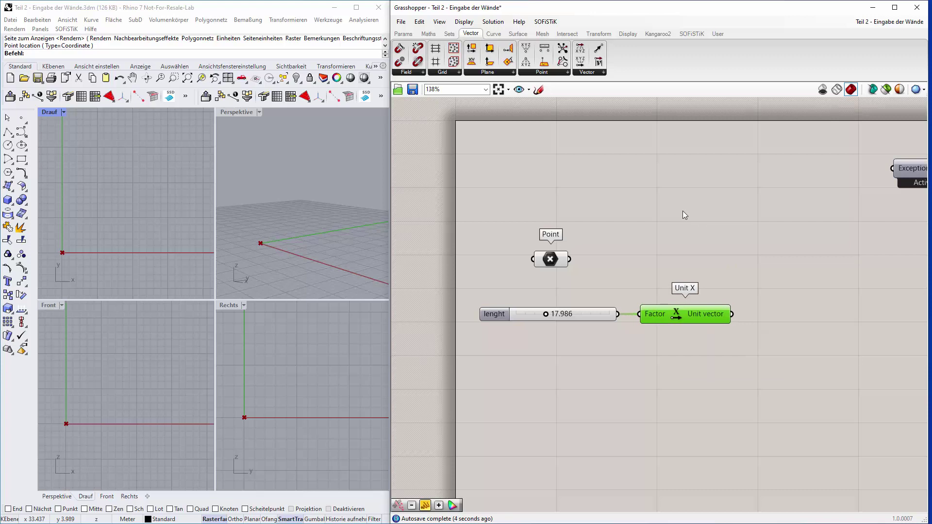
Step: Add a Move component with the point as Geometry and the Unit X vector as Motion, and adjust the lenght slider to 17.498
double_click(709, 187)
text(move)
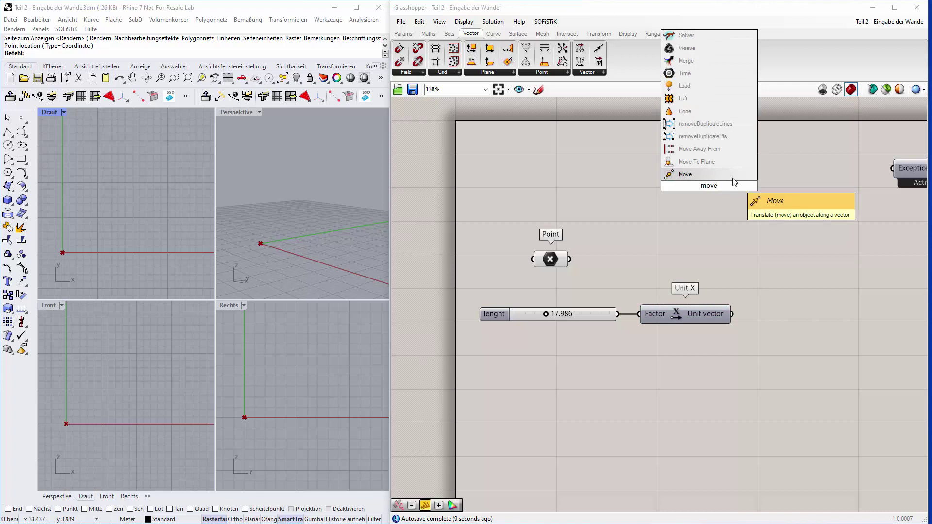
click(747, 175)
drag(709, 189, 811, 289)
drag(570, 259, 798, 299)
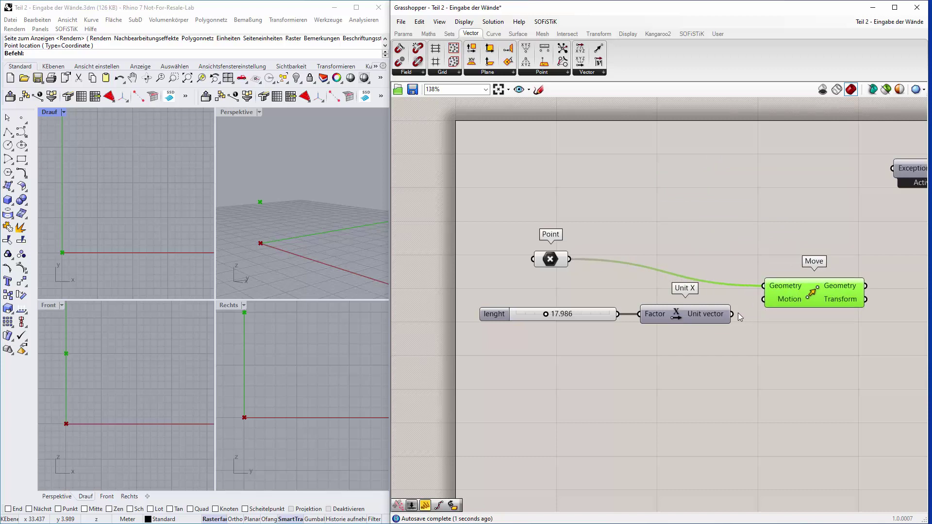
drag(733, 314, 763, 299)
mouse_move(545, 315)
mouse_down()
mouse_move(534, 314)
mouse_move(546, 316)
mouse_up()
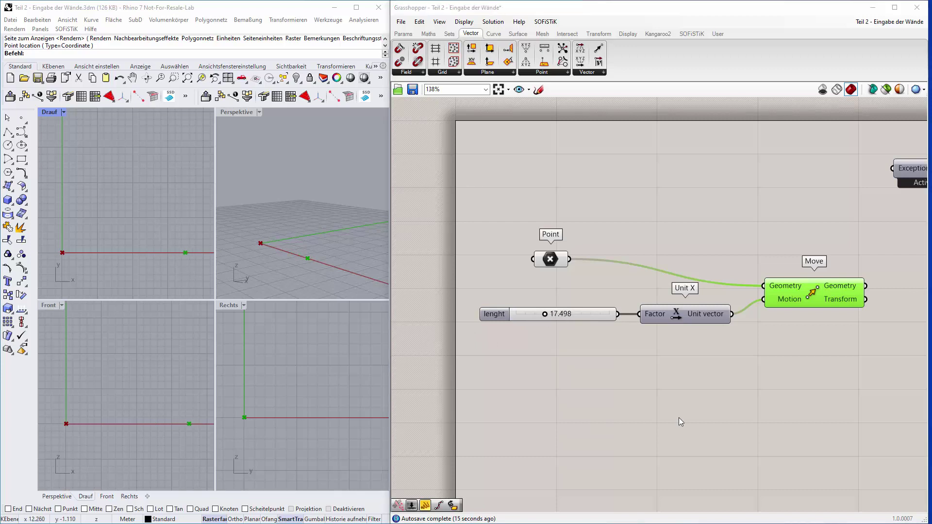
Step: Add a two-point Line component using the original point as Start Point and the moved geometry as End Point
scroll(776, 388, down, 3)
click(770, 387)
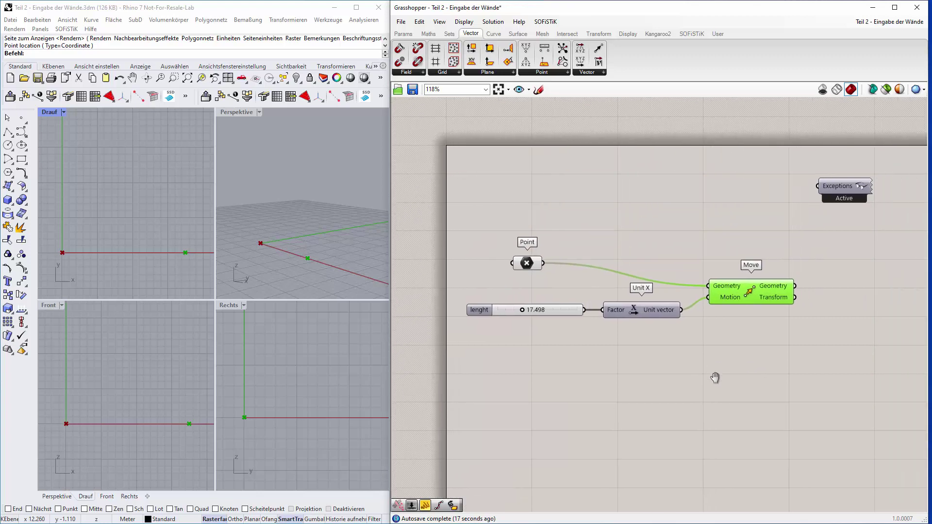
double_click(817, 274)
text(line)
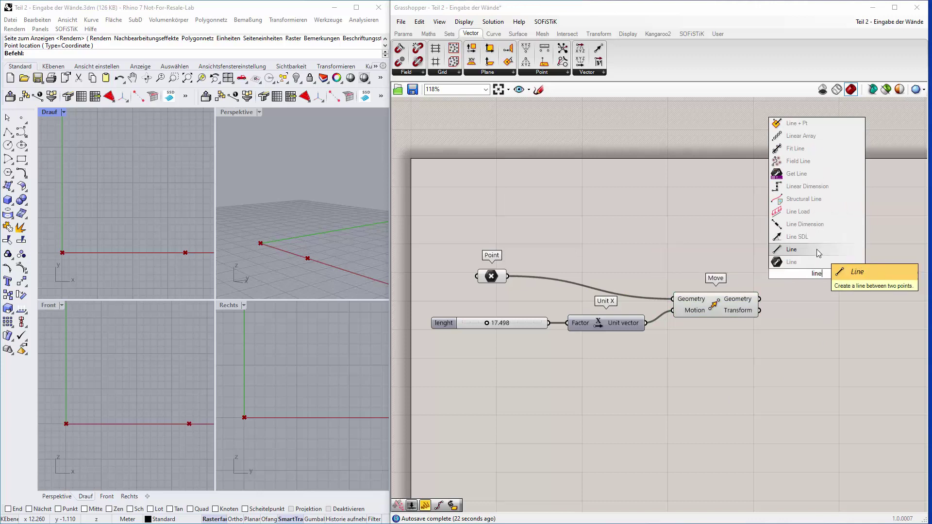
click(818, 253)
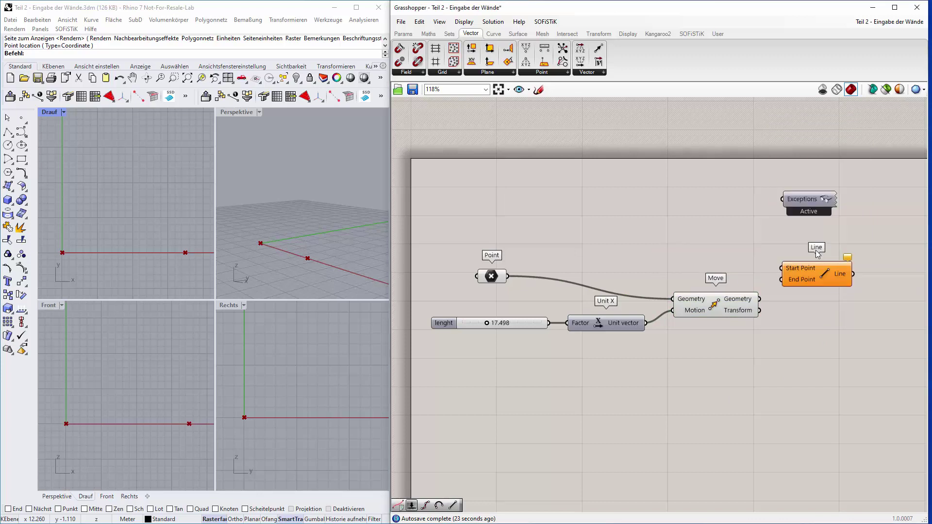
drag(801, 276, 806, 273)
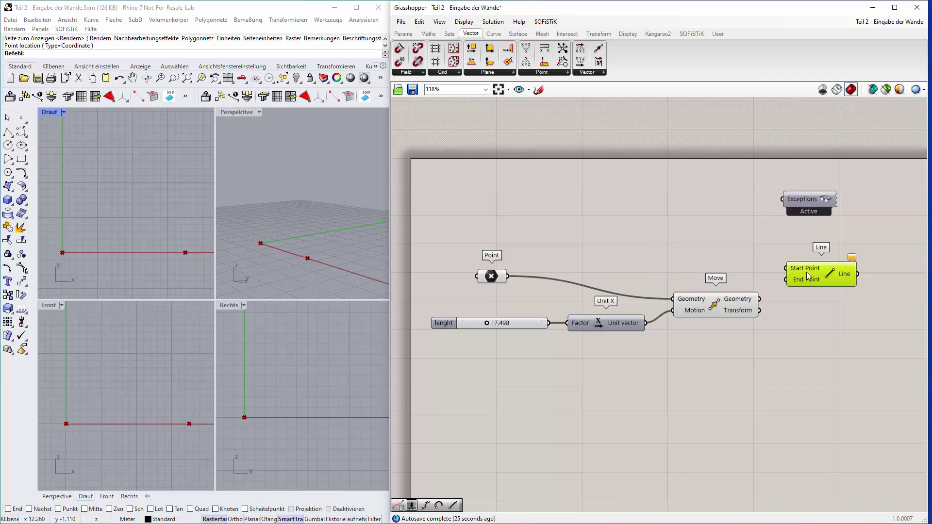
drag(508, 276, 789, 288)
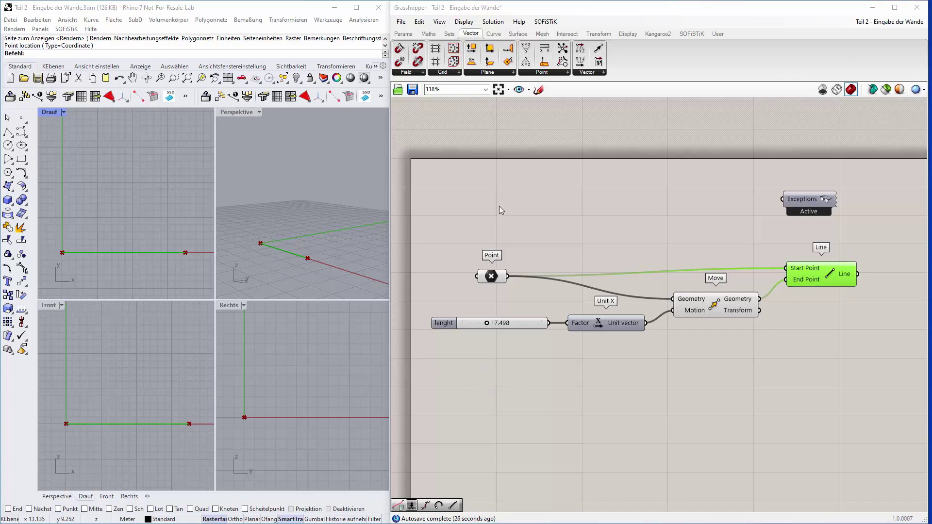
Step: Add a number slider below the lenght slider and name it "height eaves"
click(403, 33)
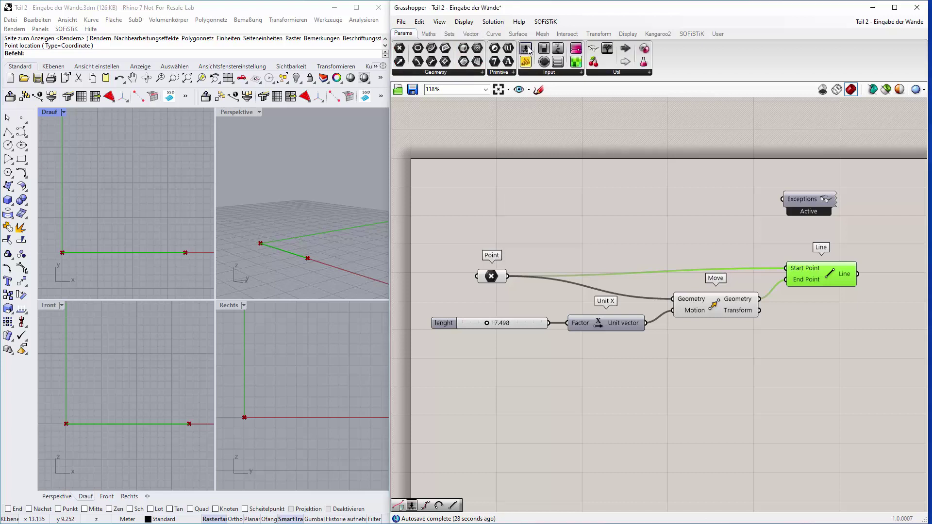
drag(526, 49, 482, 371)
scroll(456, 369, up, 1)
double_click(456, 369)
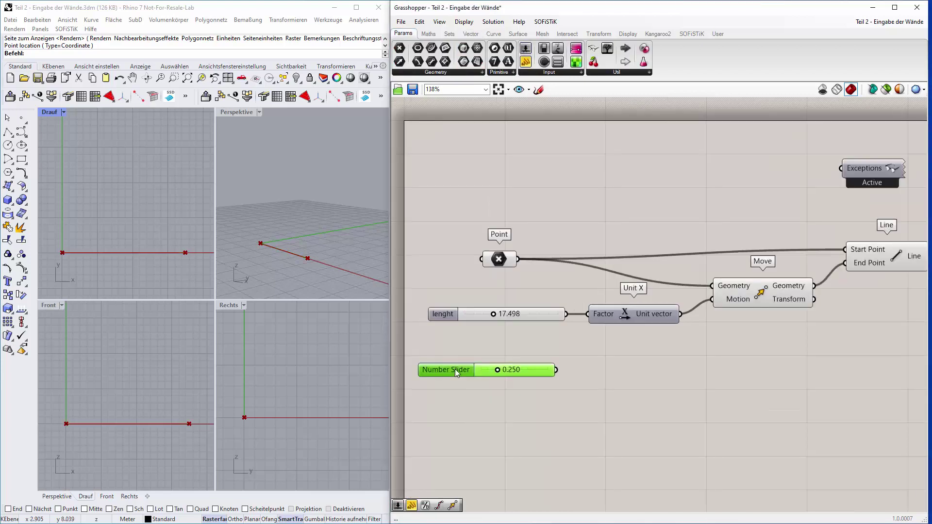
drag(514, 292, 436, 292)
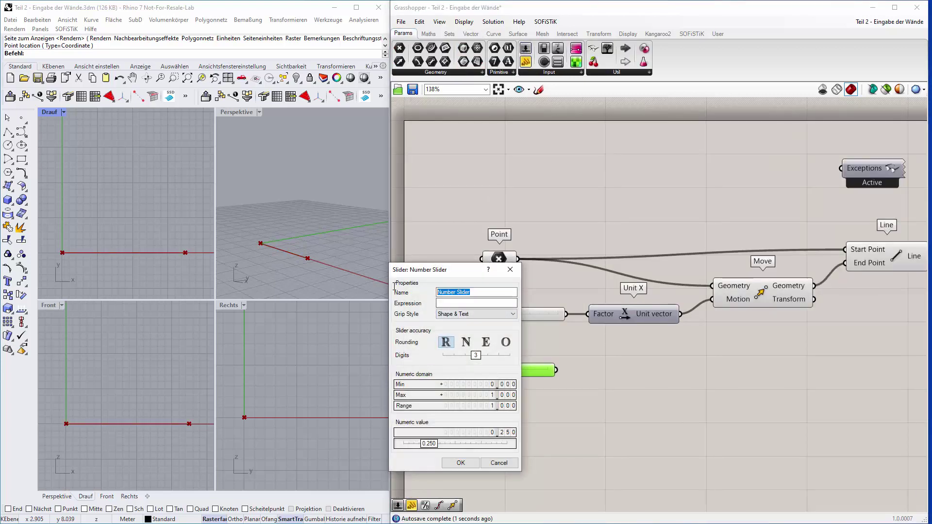
text(height ea)
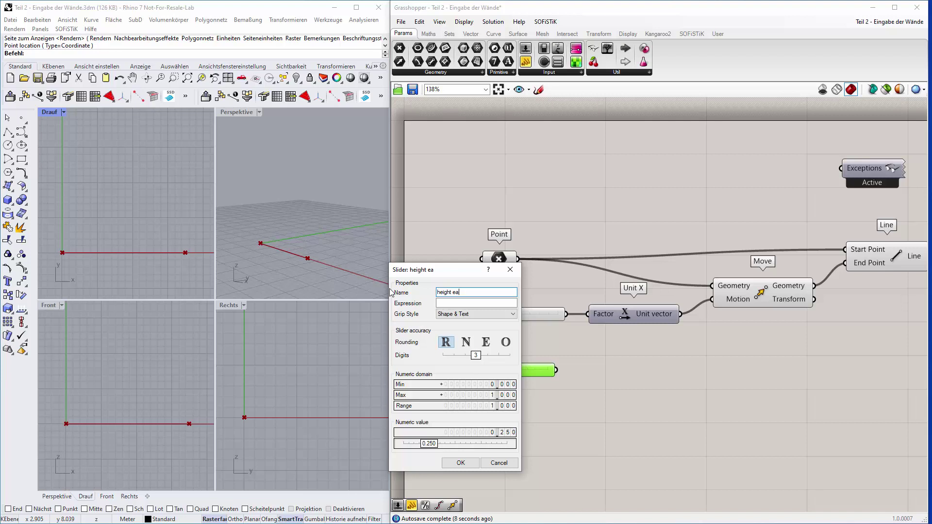
text(ves)
Step: Set the height eaves slider to 2 digits with a domain from 4 to 10
drag(476, 355, 466, 357)
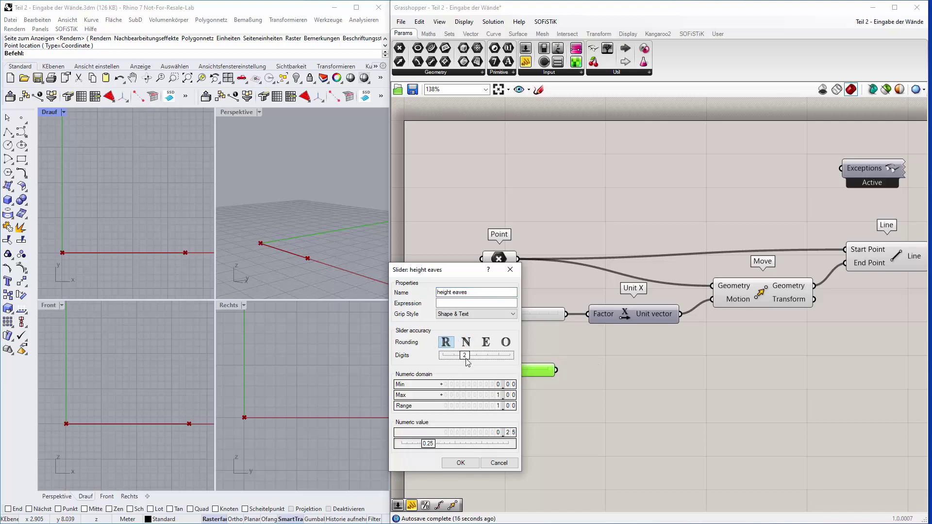
double_click(478, 387)
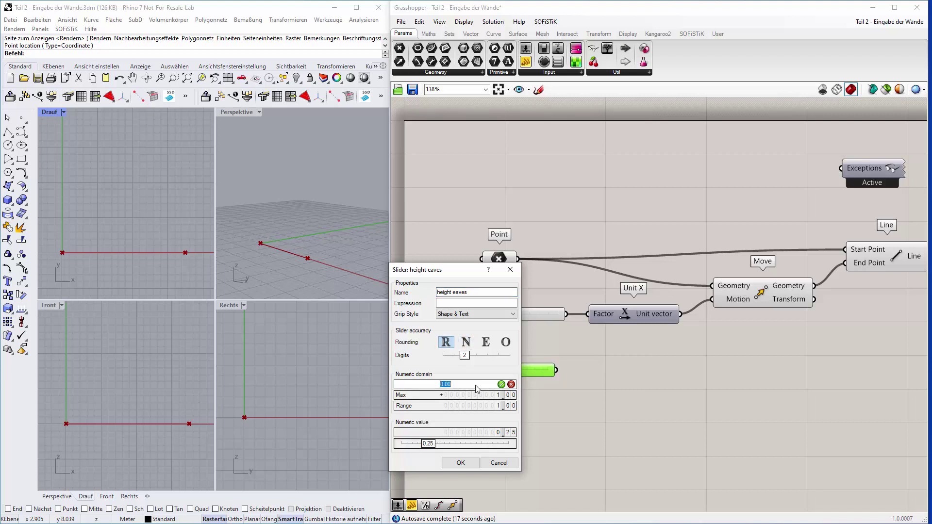
text(4)
key(Return)
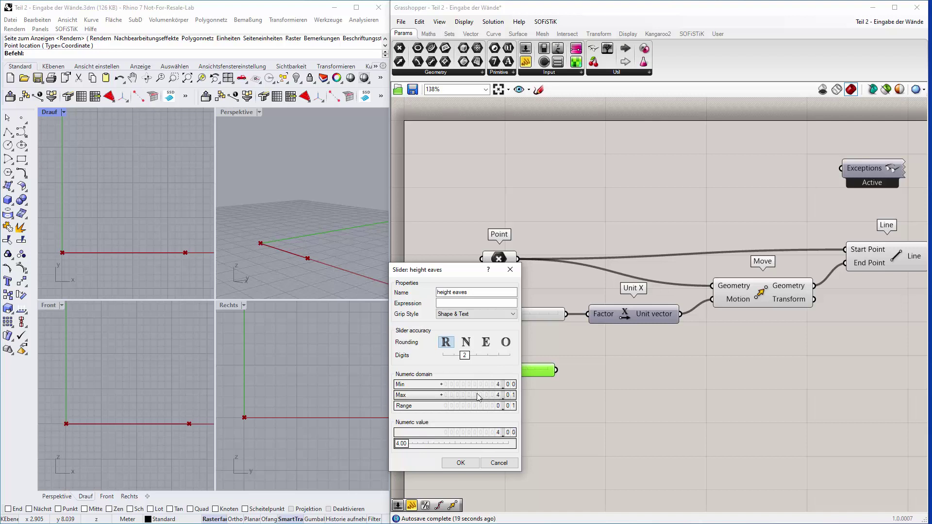
double_click(480, 396)
text(10)
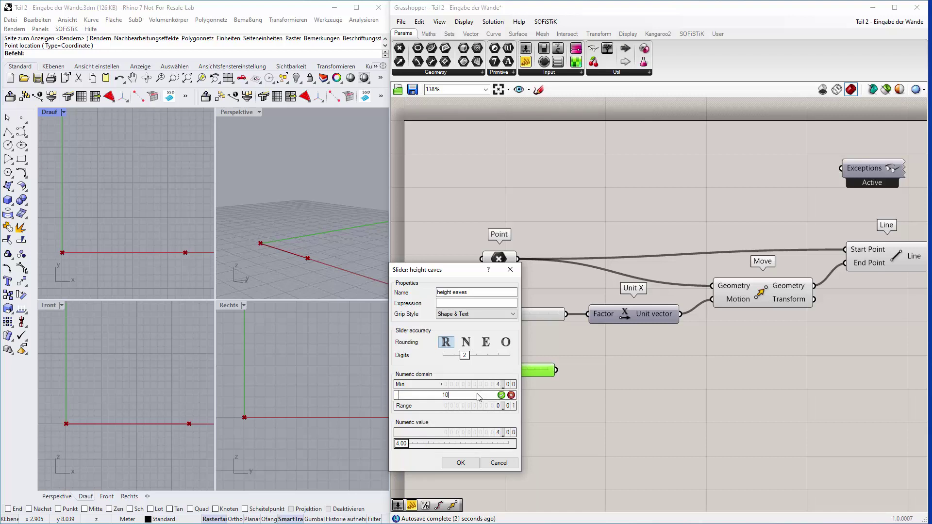
key(Return)
Step: Set the height eaves slider's value to 5.00 and align the slider beneath the lenght slider
drag(410, 445, 437, 446)
double_click(431, 448)
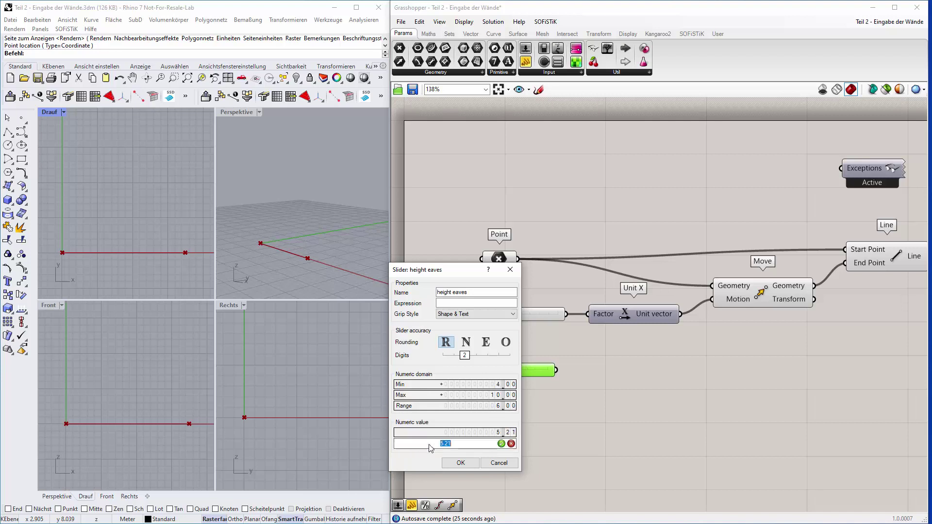
click(461, 462)
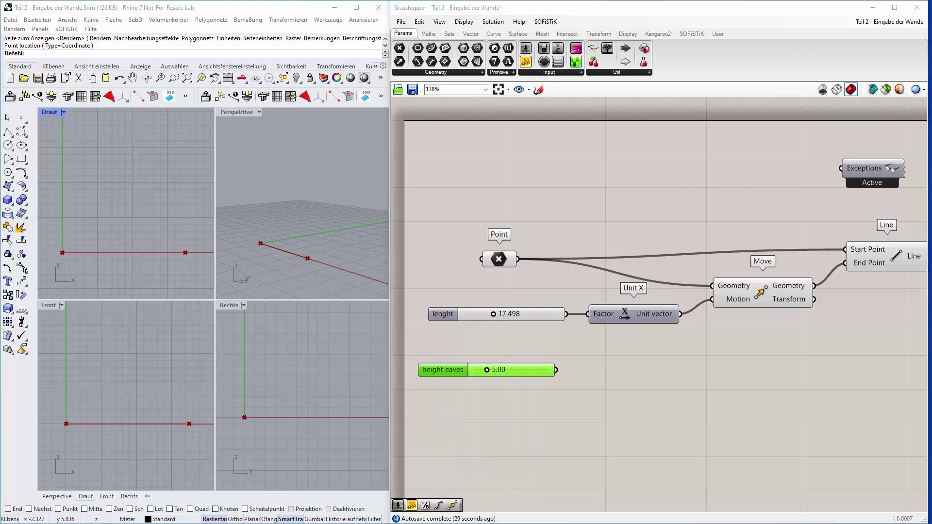
drag(474, 371, 484, 369)
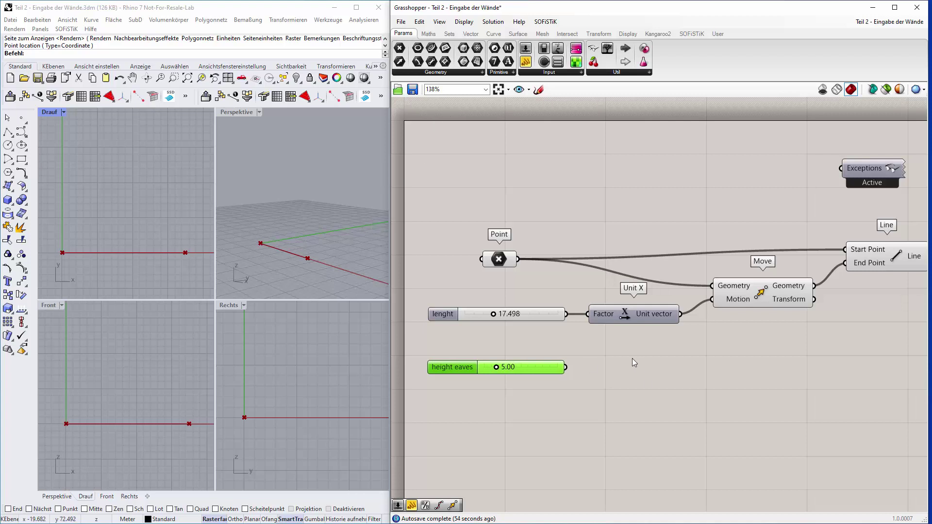
Step: Add a Unit Z vector component beneath Unit X and feed the height eaves slider into its Factor input
double_click(613, 370)
text(z)
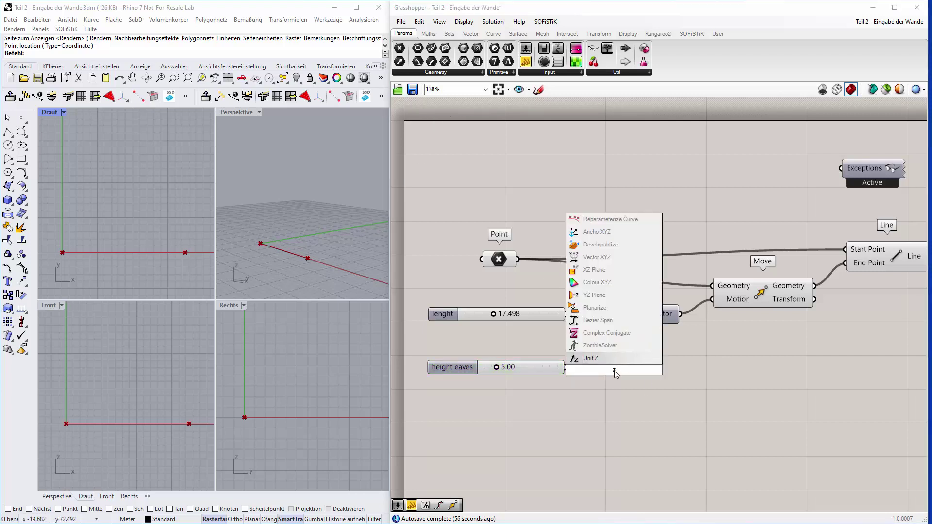
key(Return)
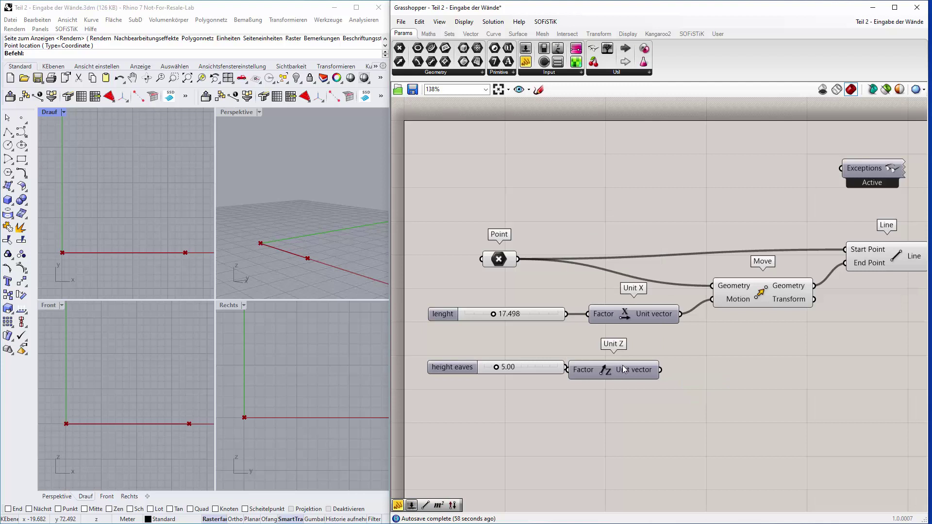
drag(625, 370, 647, 367)
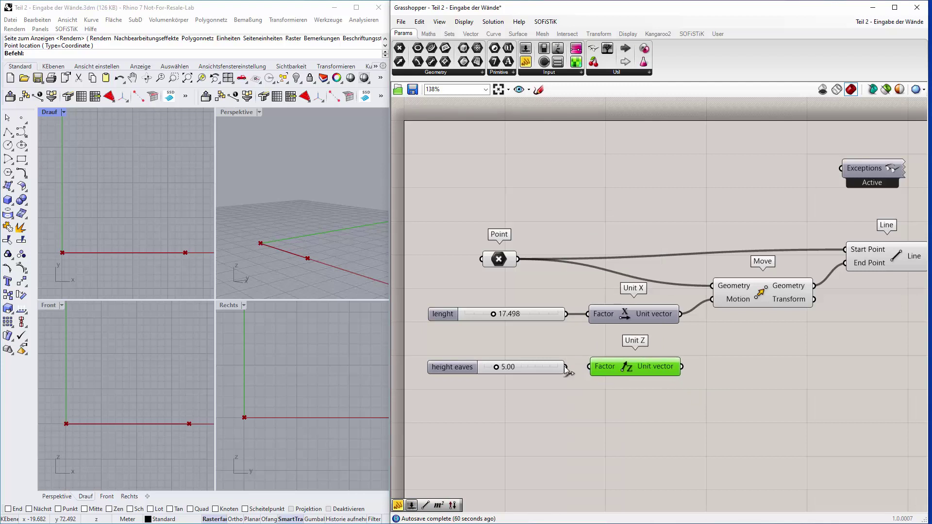
drag(566, 369, 588, 367)
Step: Add a second Move component below the first, with the Line as Geometry and the Unit Z vector as Motion
right_drag(717, 394, 630, 394)
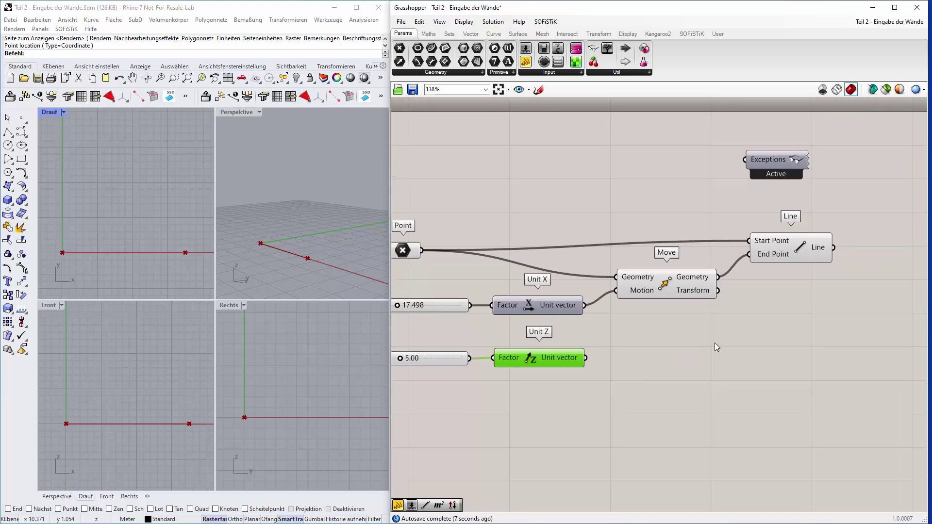
double_click(684, 366)
text(mov)
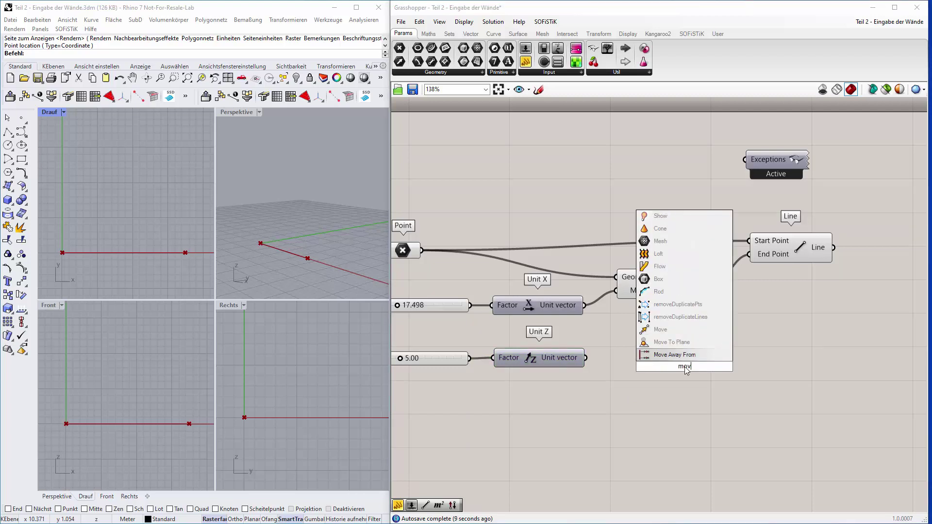
text(e)
key(Return)
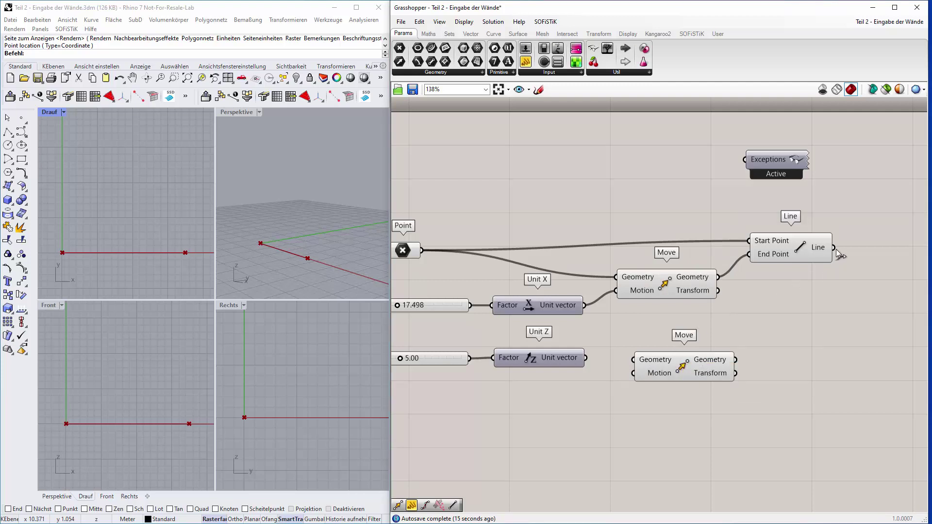
drag(834, 248, 634, 373)
click(667, 371)
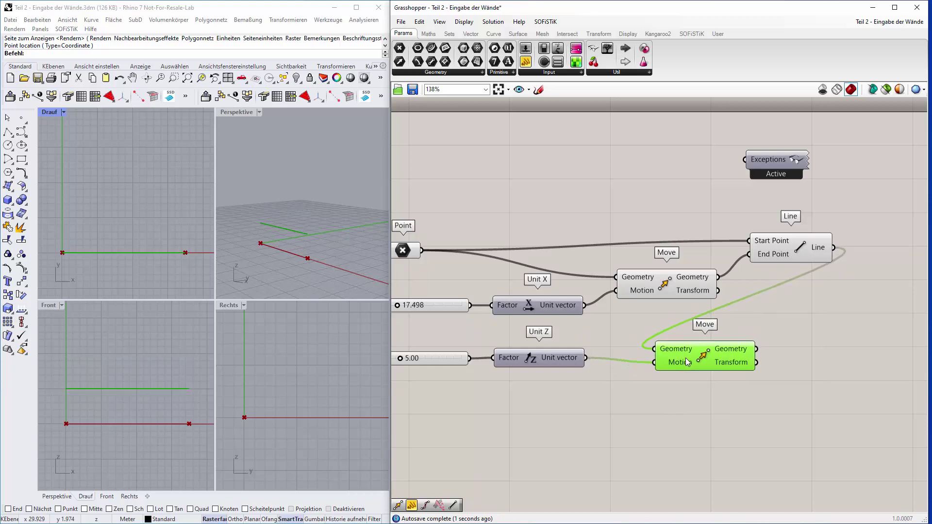
Step: Adjust the height eaves slider to 5.28 to raise the moved line
scroll(585, 399, down, 2)
right_drag(651, 397, 598, 385)
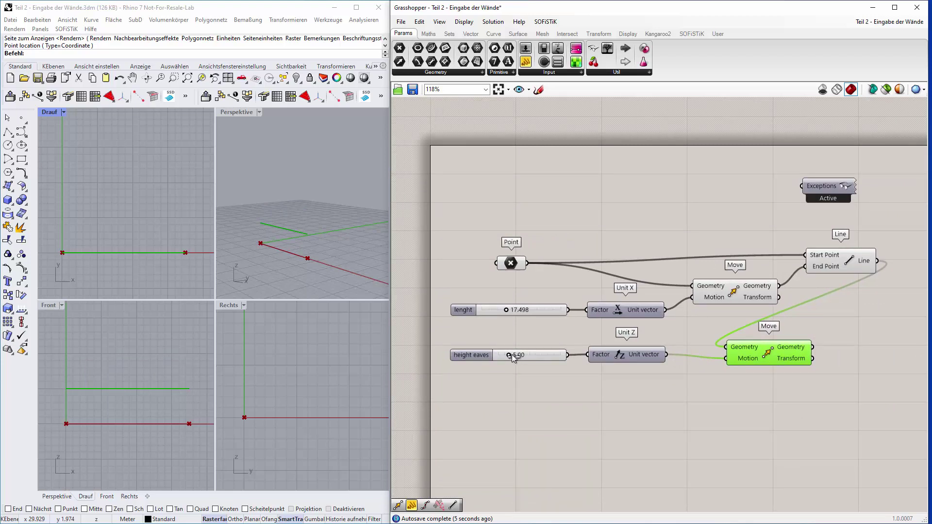
mouse_move(509, 355)
mouse_down()
mouse_move(536, 354)
mouse_move(514, 357)
mouse_up()
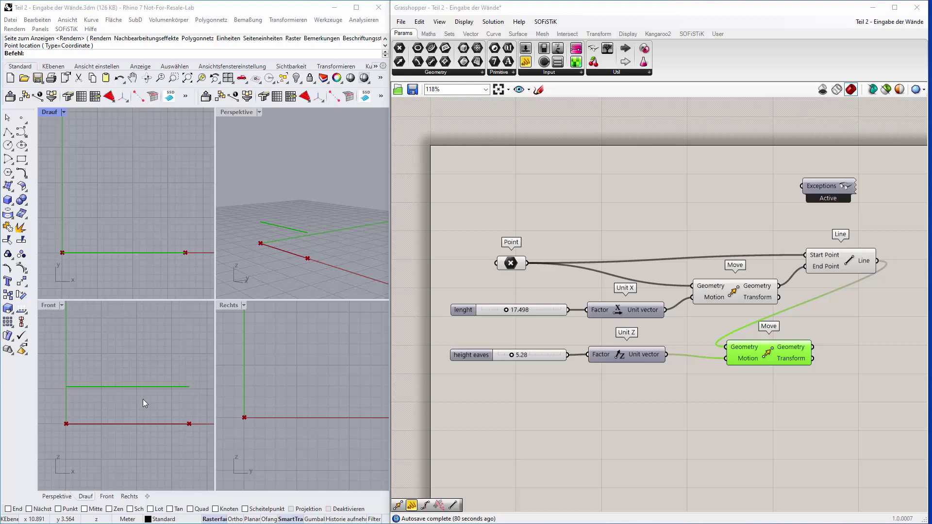
Step: Add another number slider below the height eaves slider and name it "fields"
drag(526, 48, 507, 406)
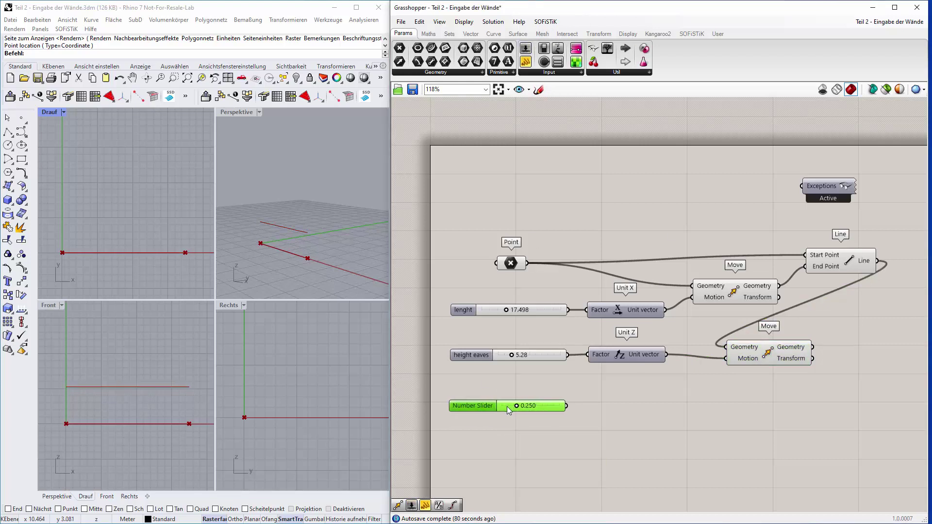
right_click(478, 406)
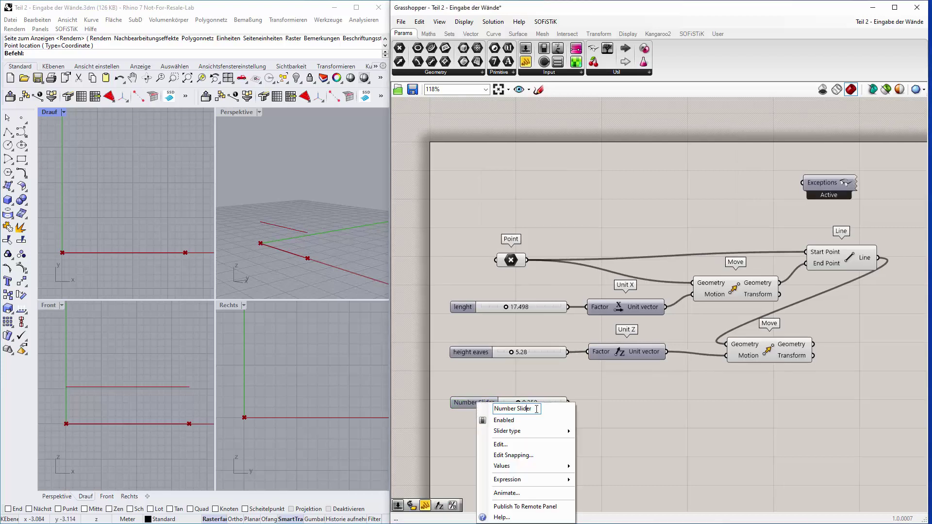
drag(536, 409, 469, 405)
text(fields)
key(Return)
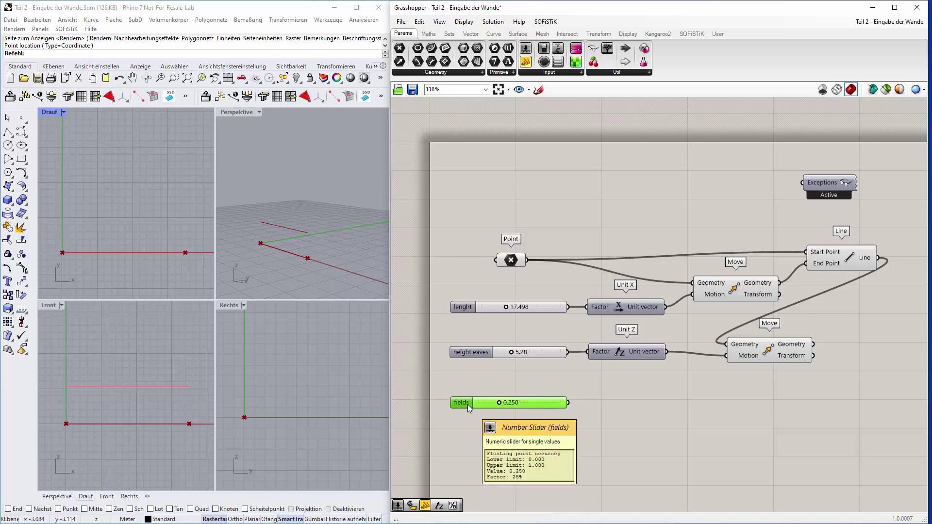
Step: Set the fields slider to whole numbers with a domain from 1 to 20 and a value of 3
double_click(468, 404)
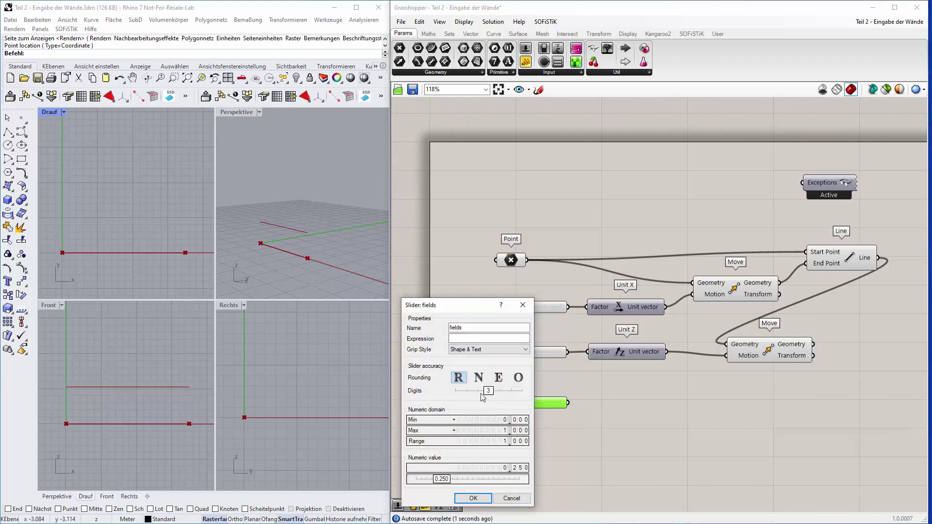
click(478, 378)
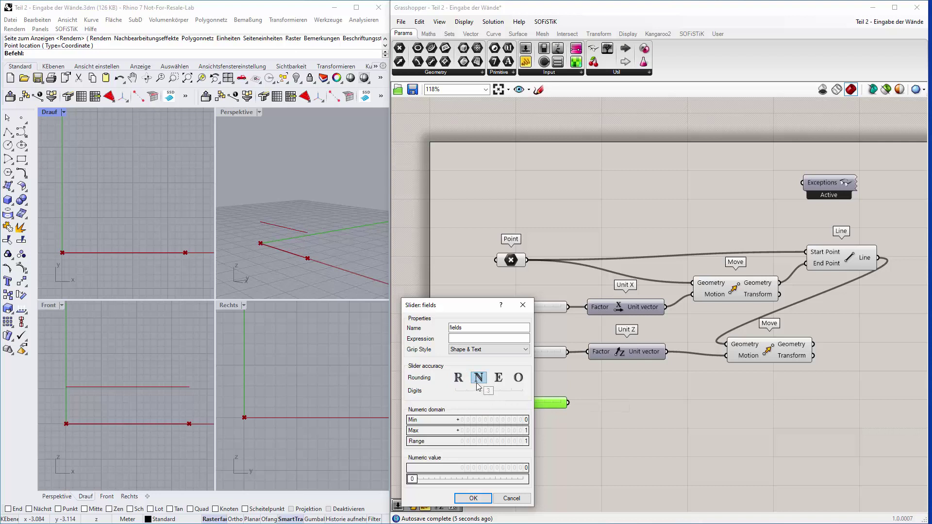
click(487, 422)
text(1)
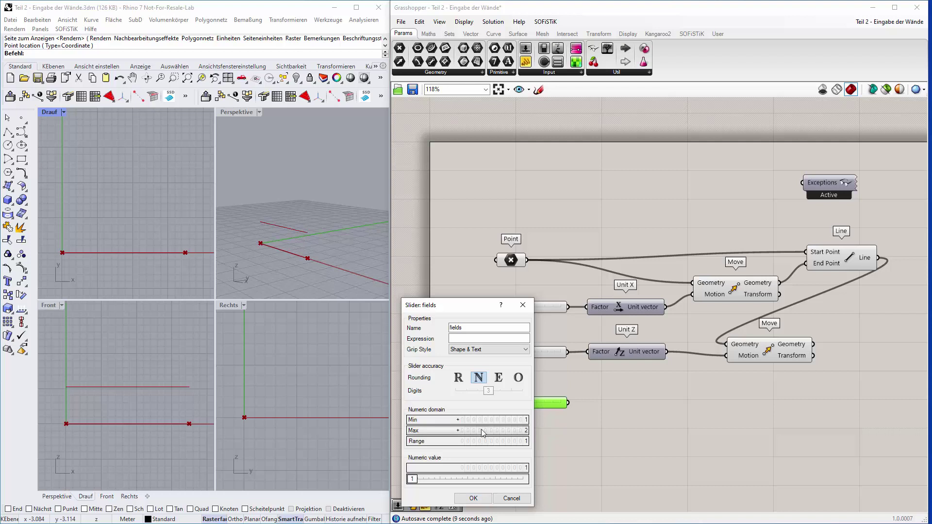
double_click(483, 431)
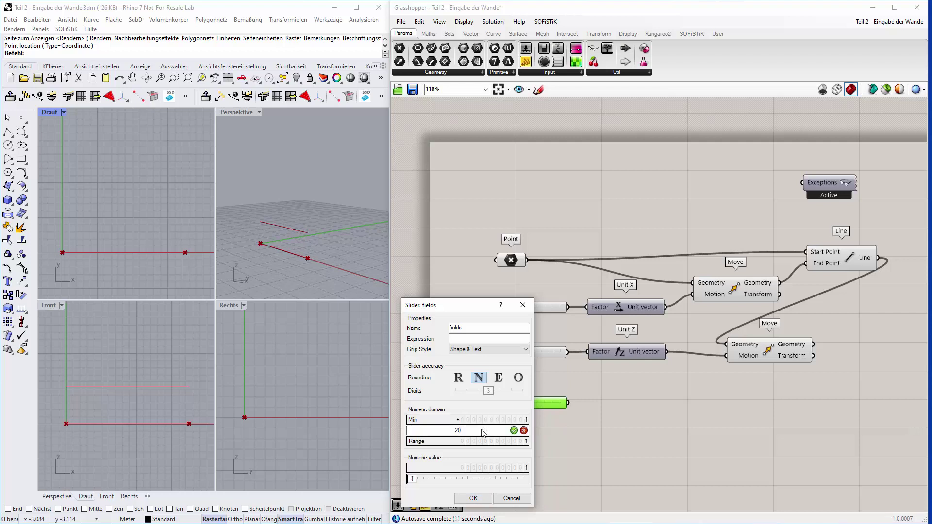
text(20)
key(Return)
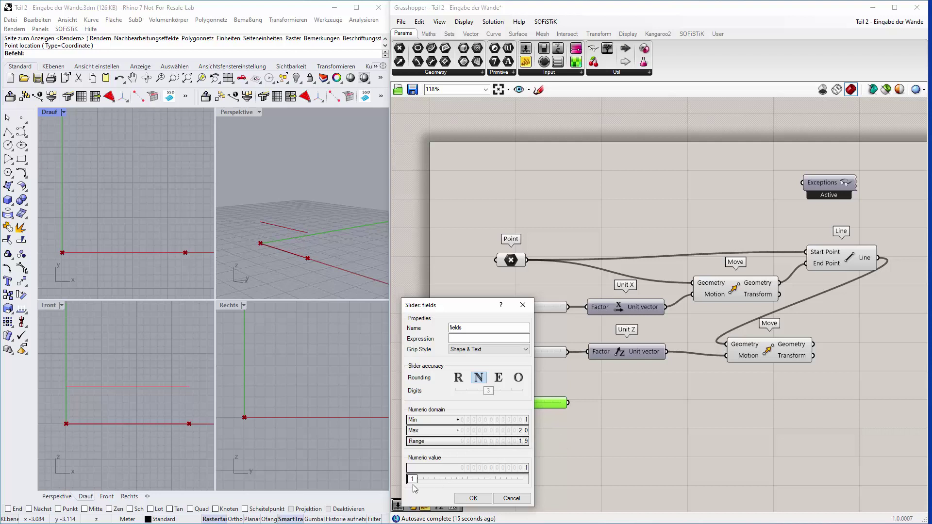
drag(415, 487, 429, 483)
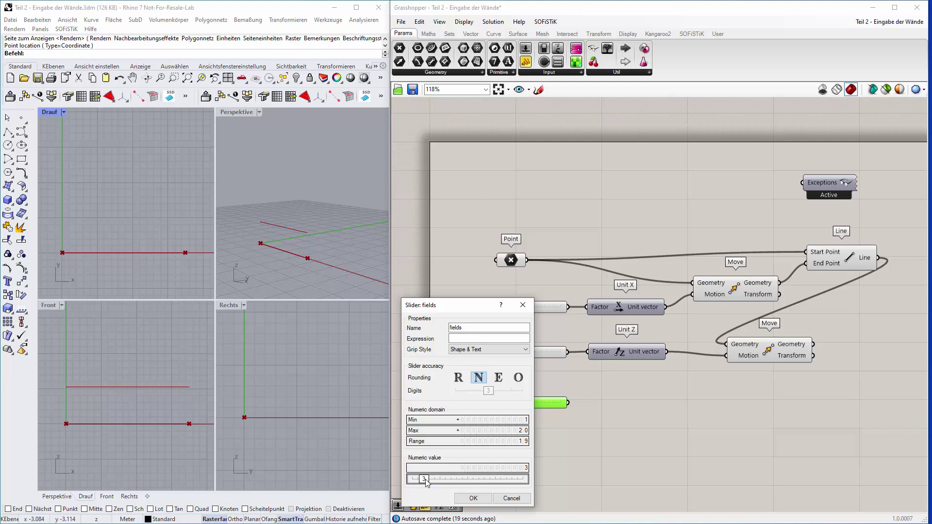
click(473, 498)
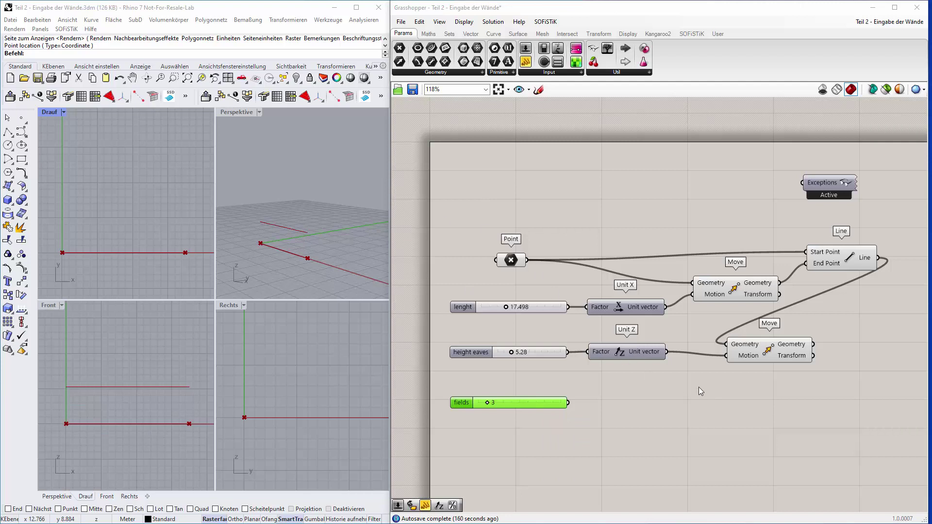
Step: Add a Divide Curve component and place it beside the Line component's output
scroll(698, 386, down, 3)
right_drag(736, 409, 664, 392)
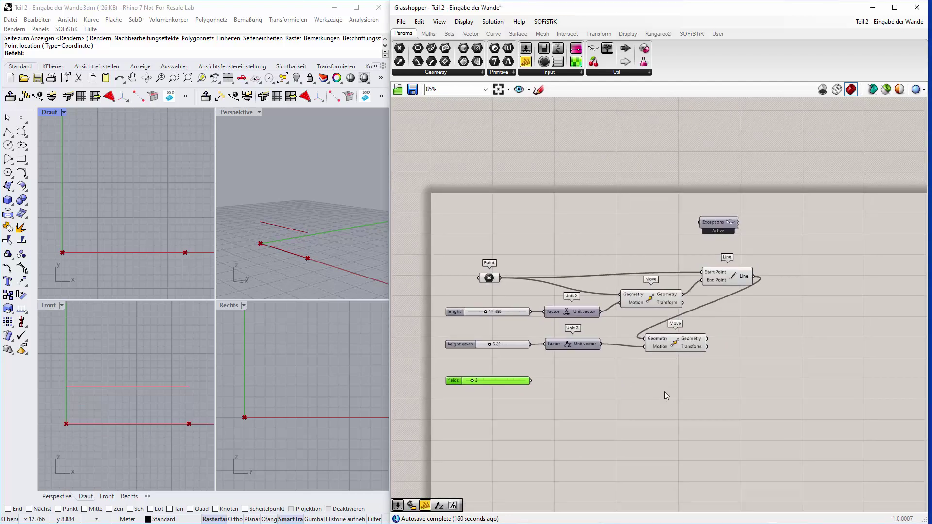
double_click(806, 311)
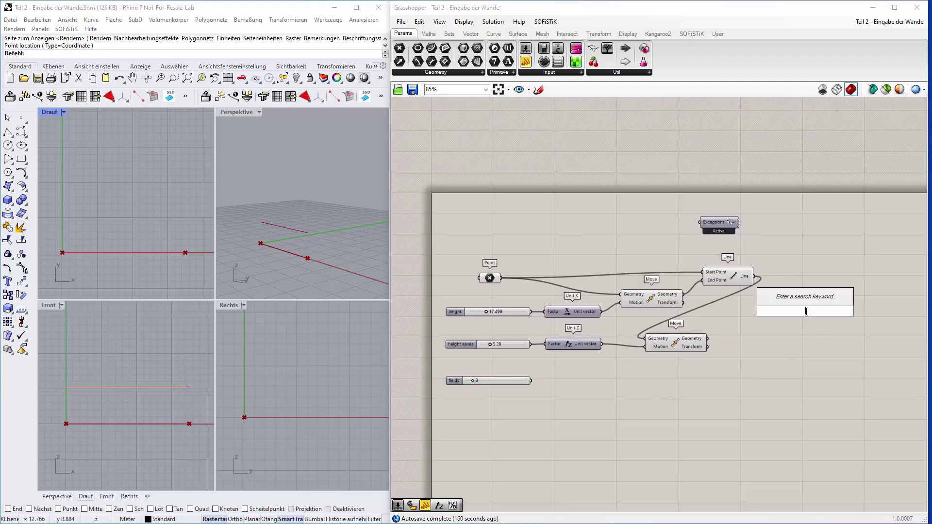
text(divide)
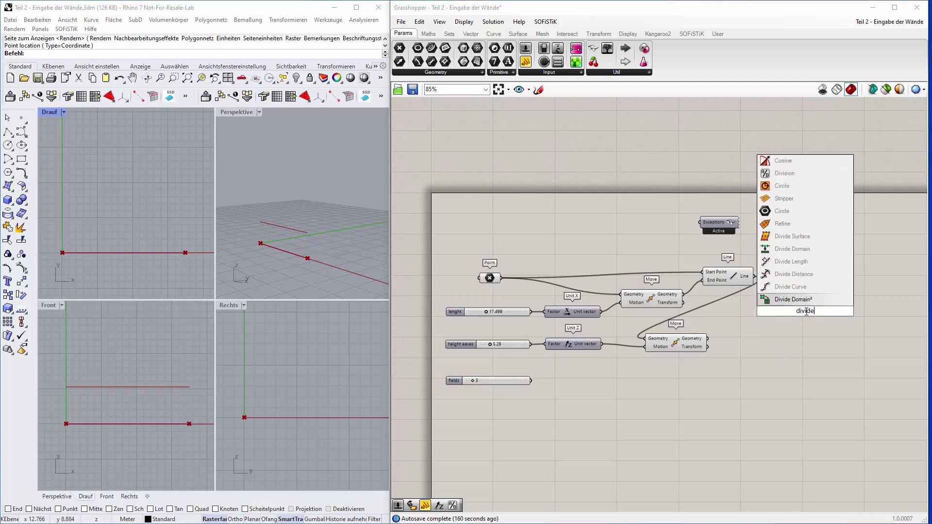
click(827, 286)
ctrl+alt+click(815, 316)
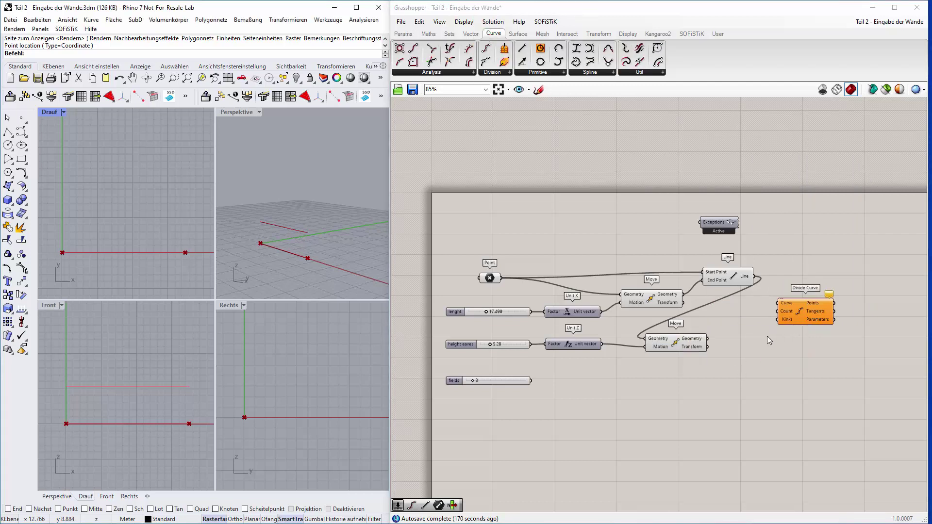
drag(805, 312, 829, 296)
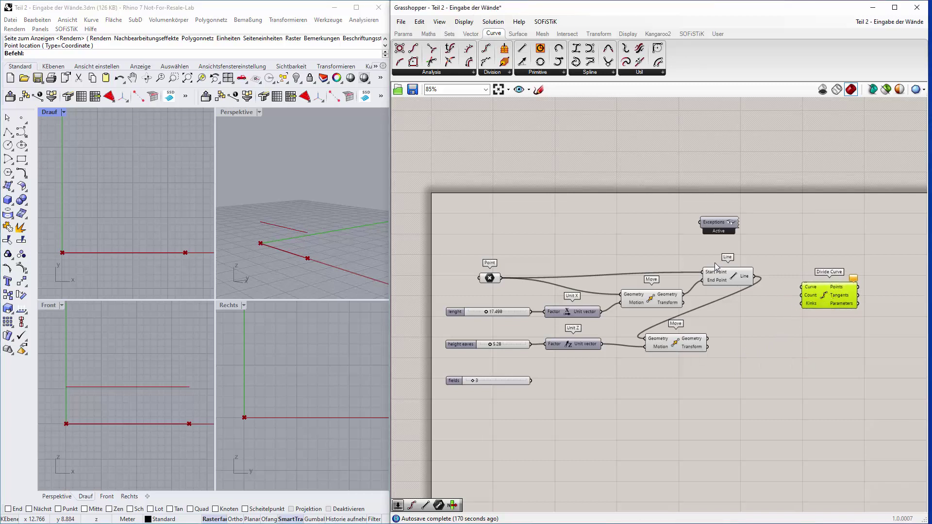
Step: Connect the base Line output to Divide Curve's Curve input and the fields slider to its Count input
click(727, 280)
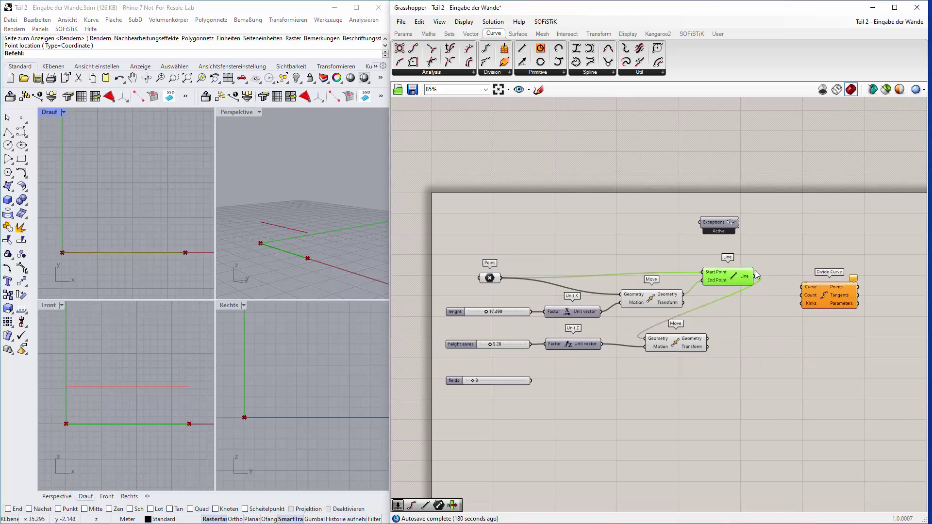
drag(755, 277, 801, 288)
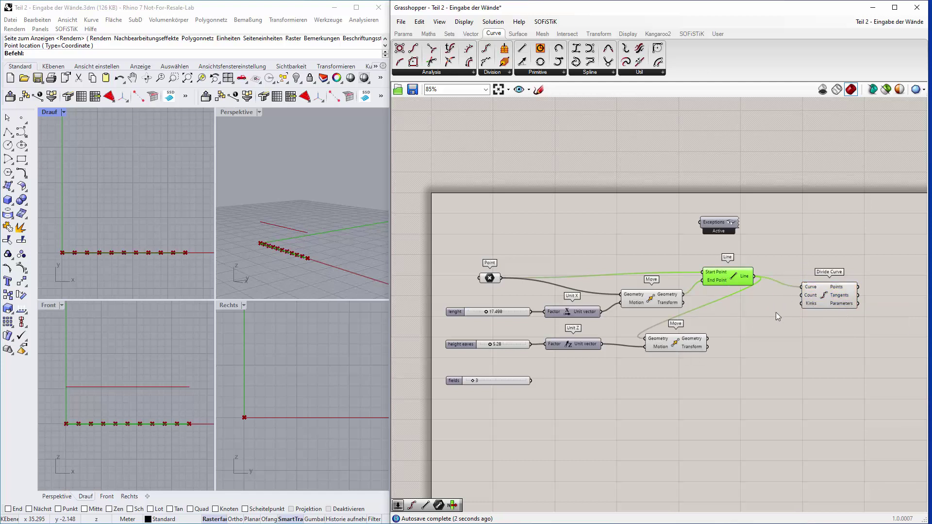
drag(532, 380, 800, 295)
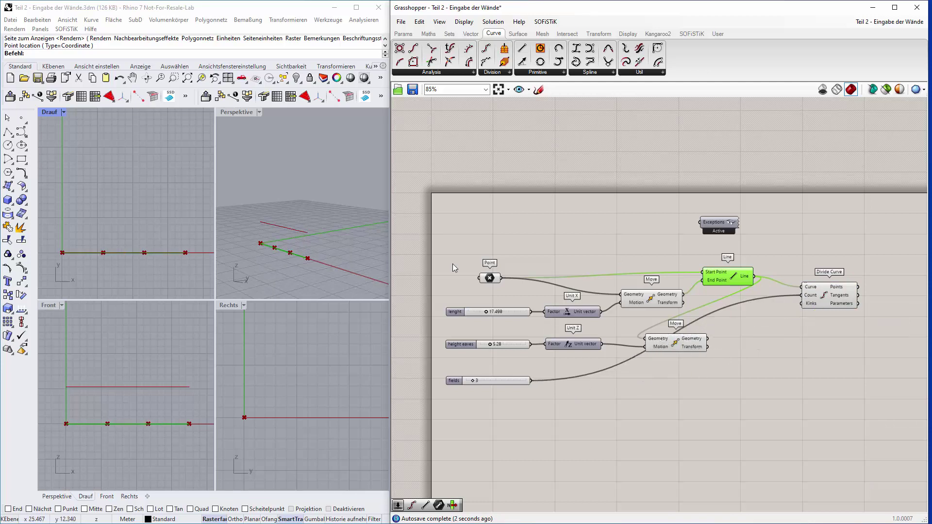
Step: Duplicate the Divide Curve component below the original and feed its Curve input with the vertically moved line's geometry
drag(845, 296, 836, 352)
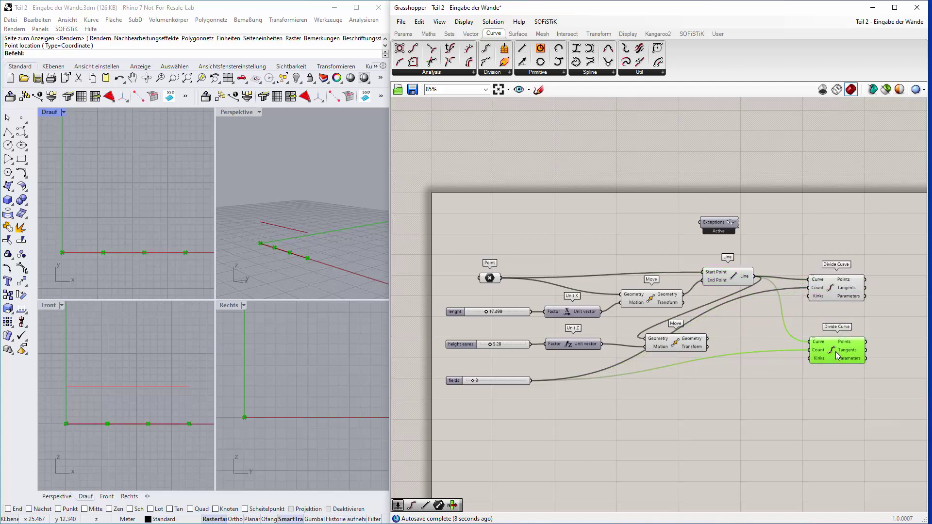
drag(707, 339, 812, 346)
click(835, 294)
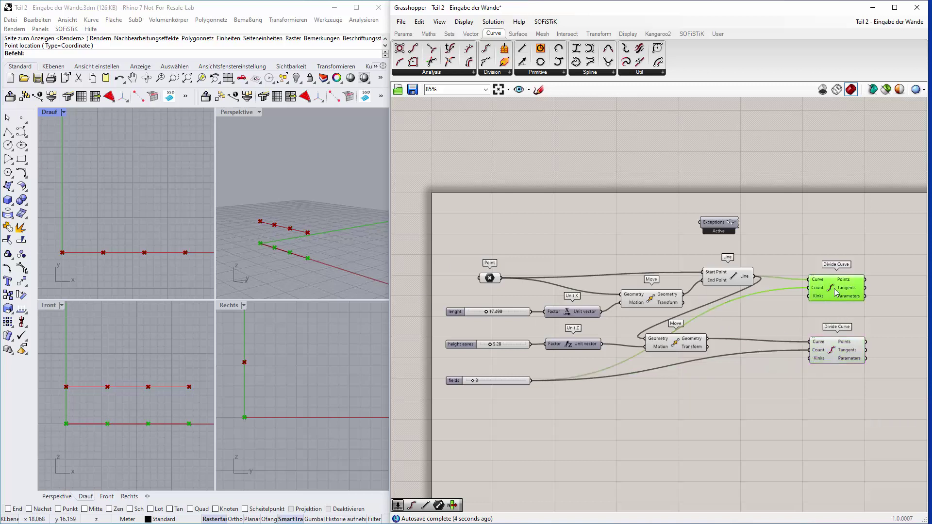
click(844, 363)
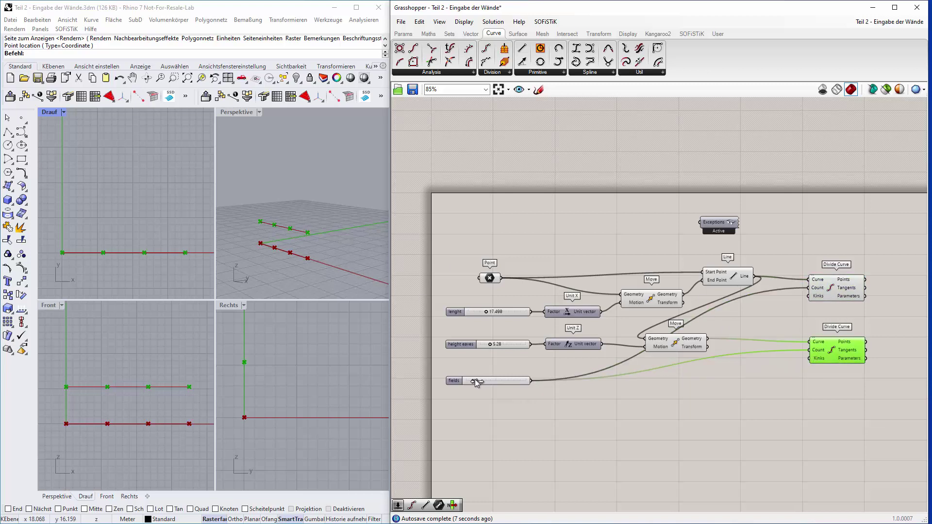
drag(475, 380, 473, 381)
Step: Add a Line component with the base line's division points as Start Point and the upper line's division points as End Point
right_drag(793, 410, 712, 399)
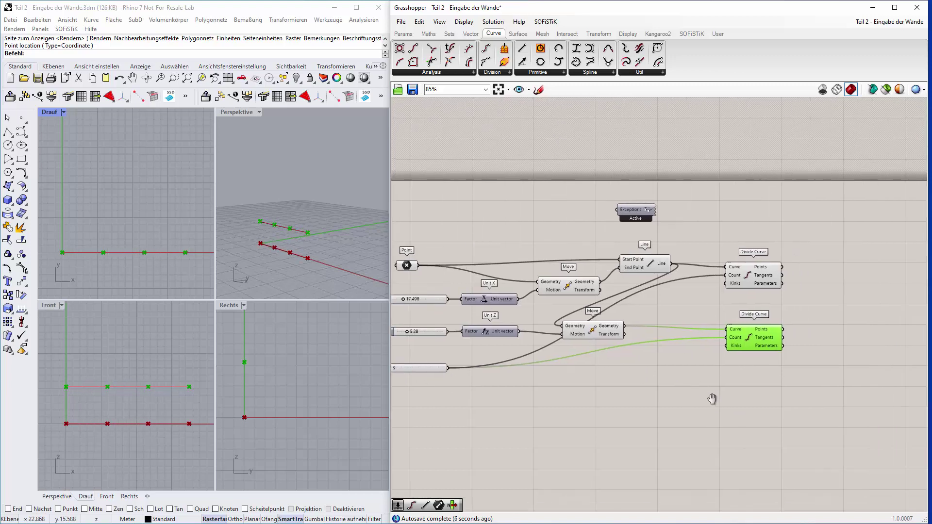
double_click(838, 307)
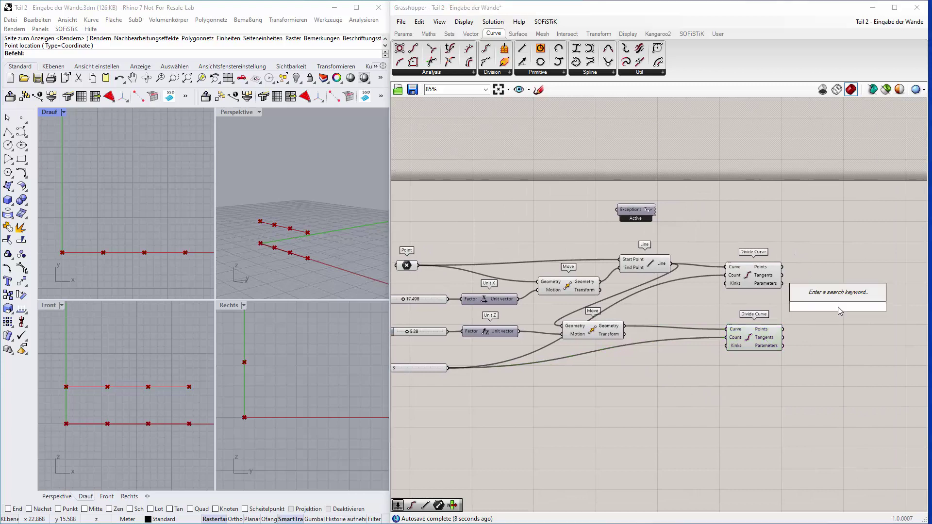
text(line)
key(Return)
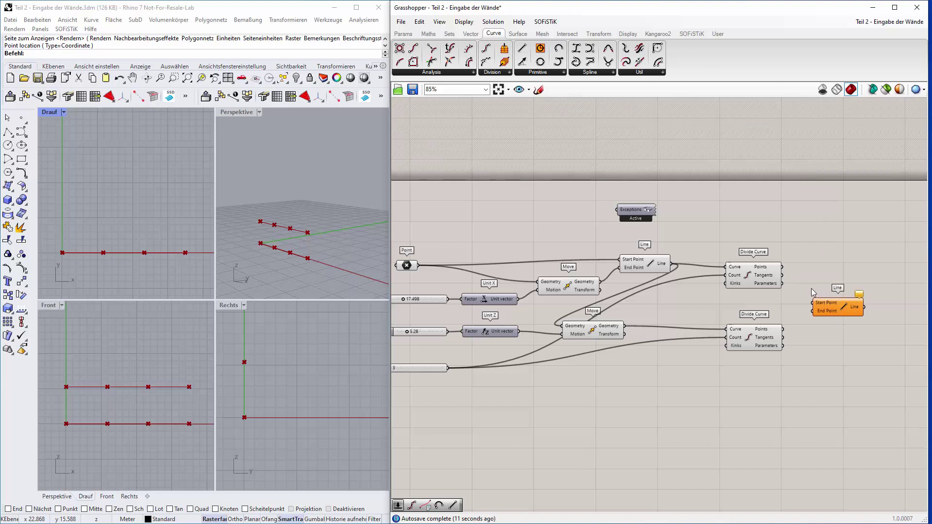
drag(782, 266, 812, 303)
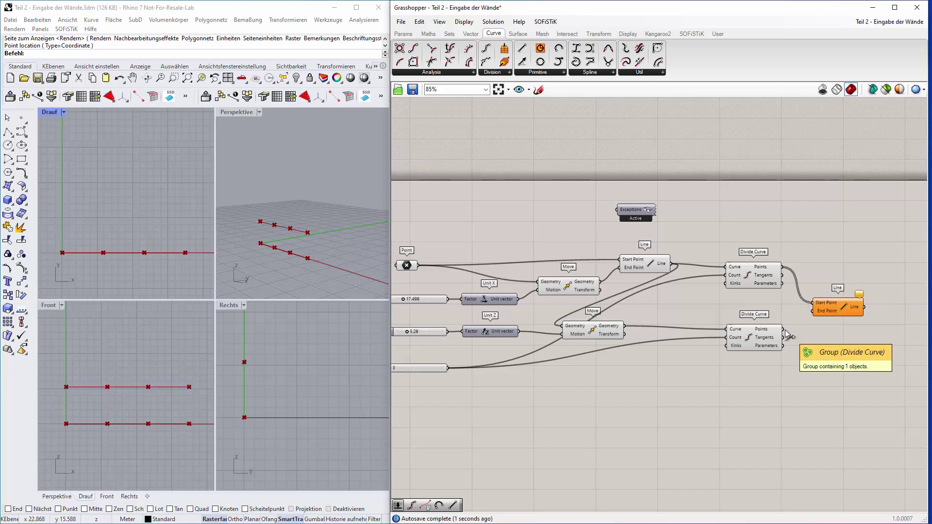
drag(785, 332, 811, 313)
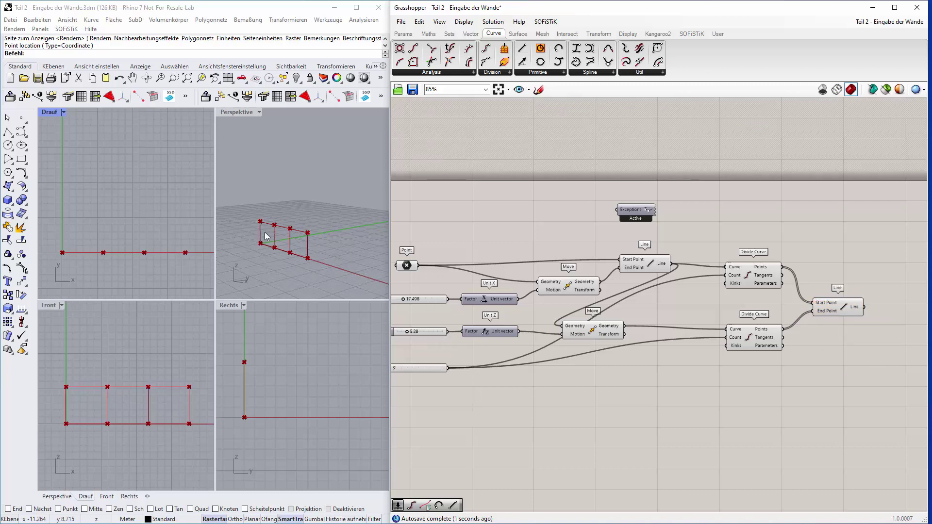
Step: Align the fields slider beneath the length and height eaves sliders
mouse_move(836, 312)
right_drag(496, 381, 520, 382)
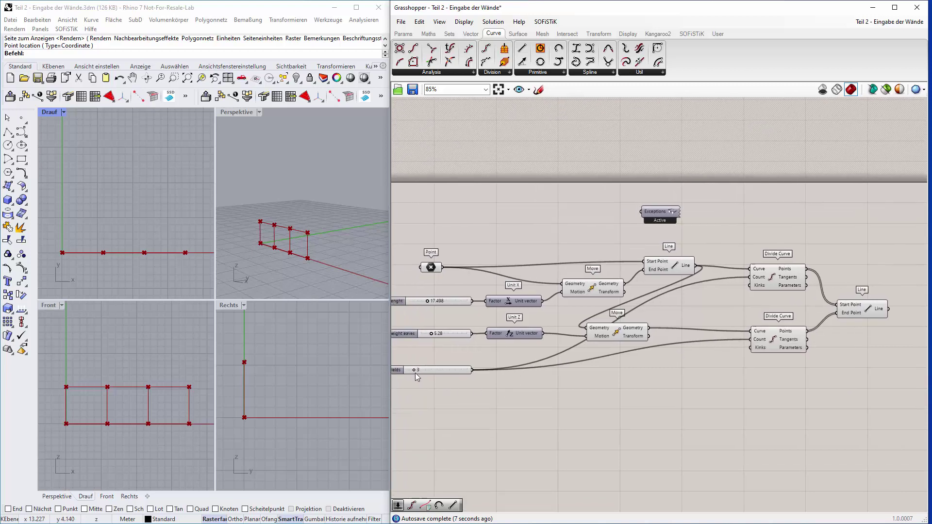
click(417, 369)
mouse_move(426, 369)
mouse_down()
mouse_move(433, 365)
mouse_move(423, 372)
mouse_up()
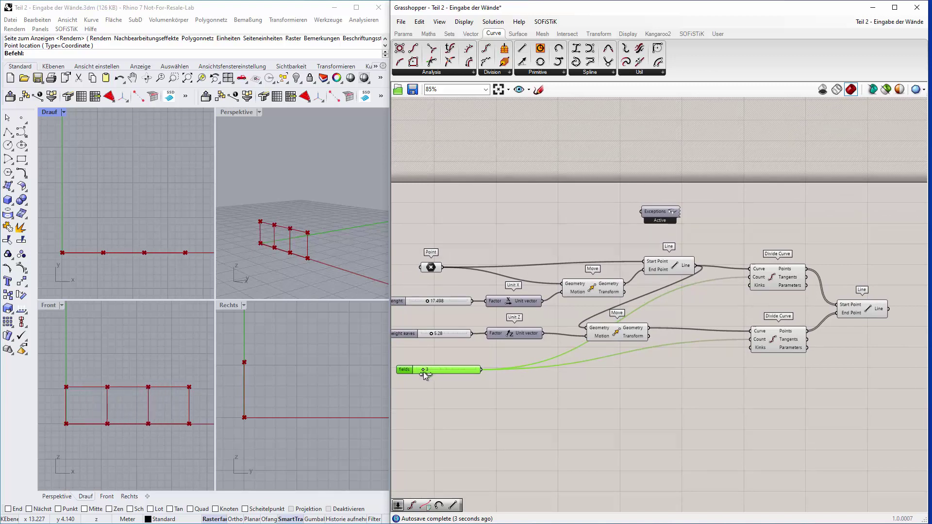
right_drag(424, 392, 500, 374)
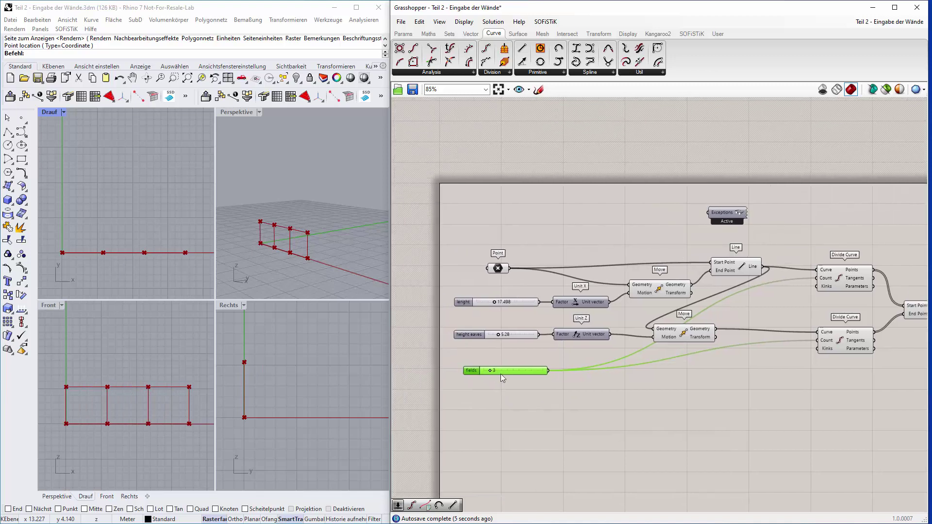
drag(500, 374, 493, 370)
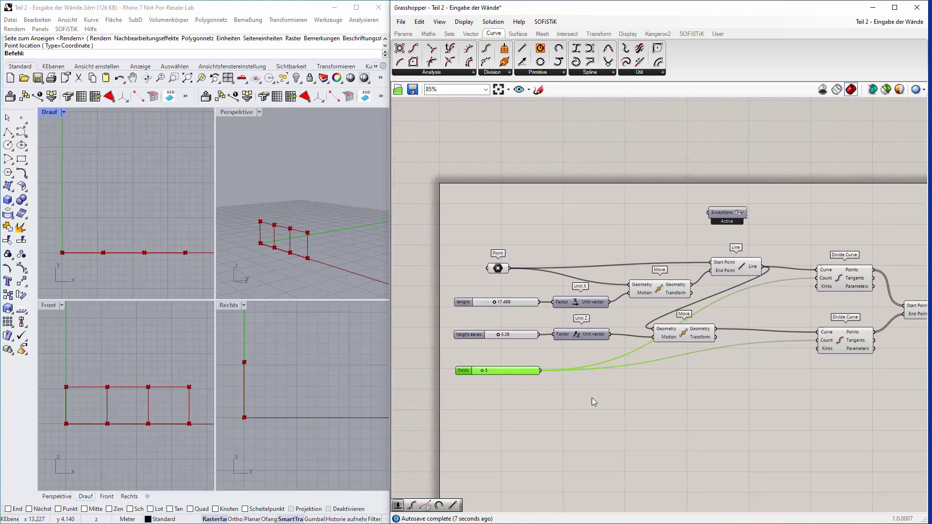
right_drag(650, 396, 576, 406)
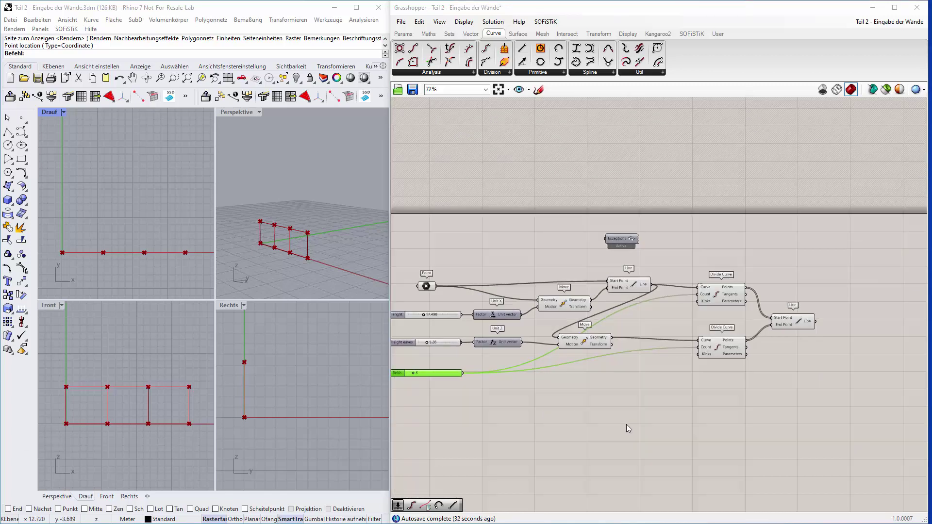
scroll(632, 432, down, 2)
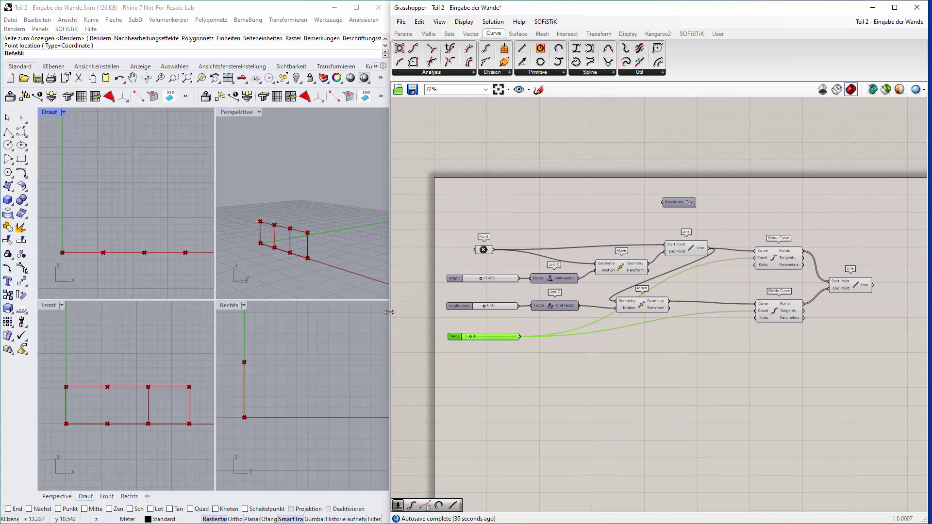
click(479, 359)
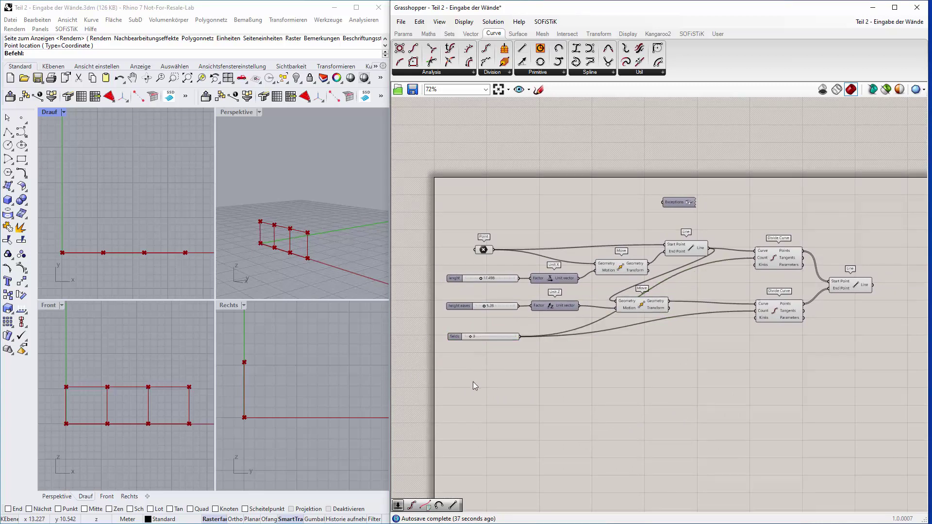
Step: Add a number slider below the fields slider and name it "widht"
scroll(474, 382, up, 2)
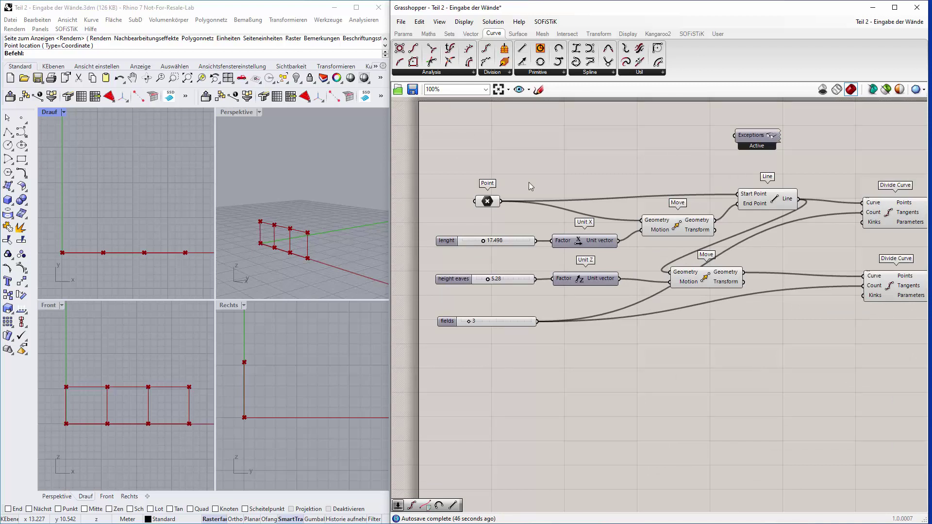
click(403, 33)
drag(529, 55, 445, 362)
right_click(489, 364)
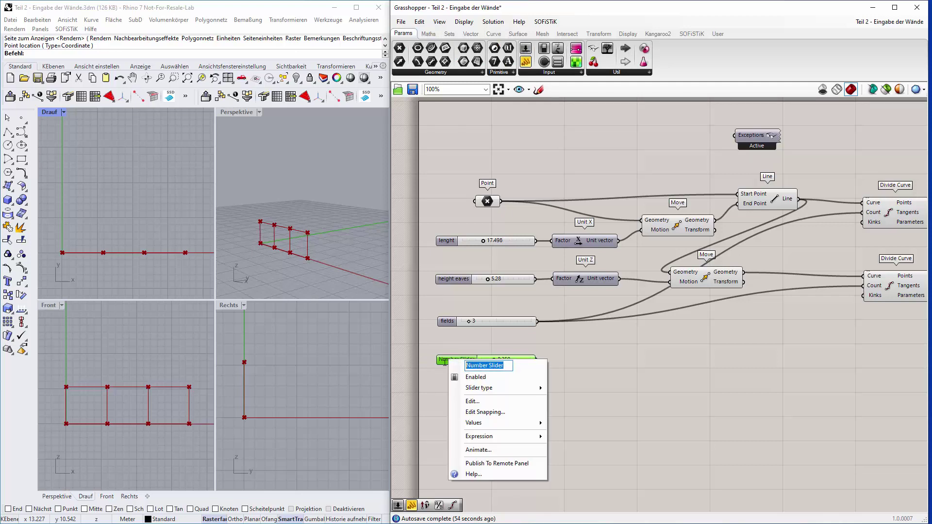
text(widht)
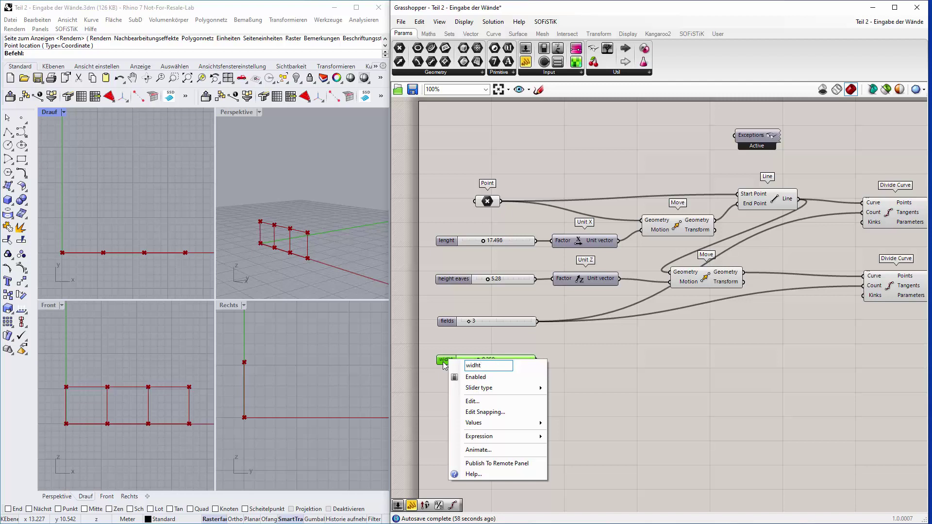
key(Return)
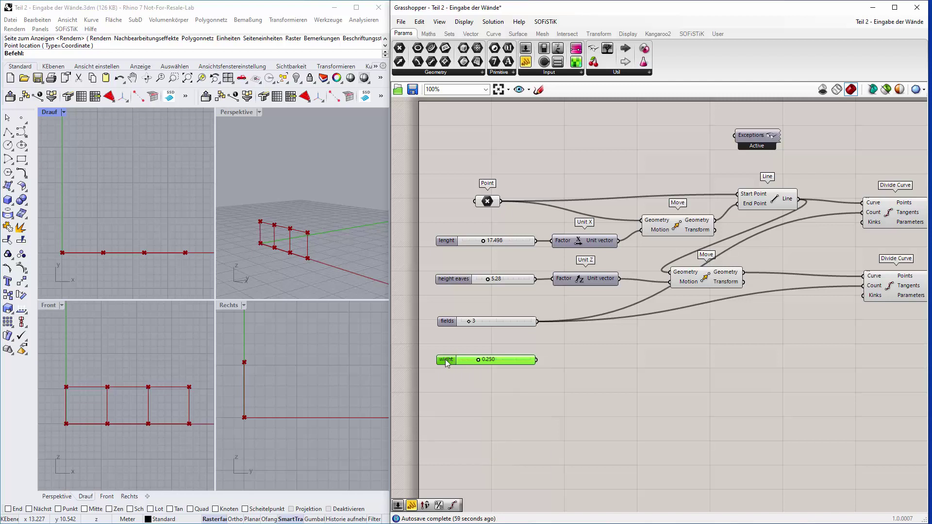
Step: Set the widht slider's domain from 5 to 30 and its value to 10.072
right_click(444, 364)
click(473, 402)
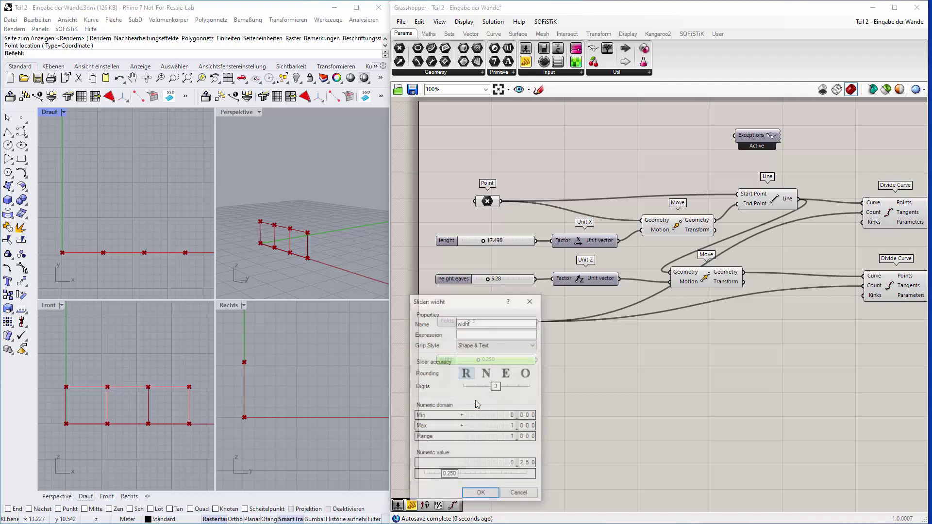
double_click(505, 421)
text(5)
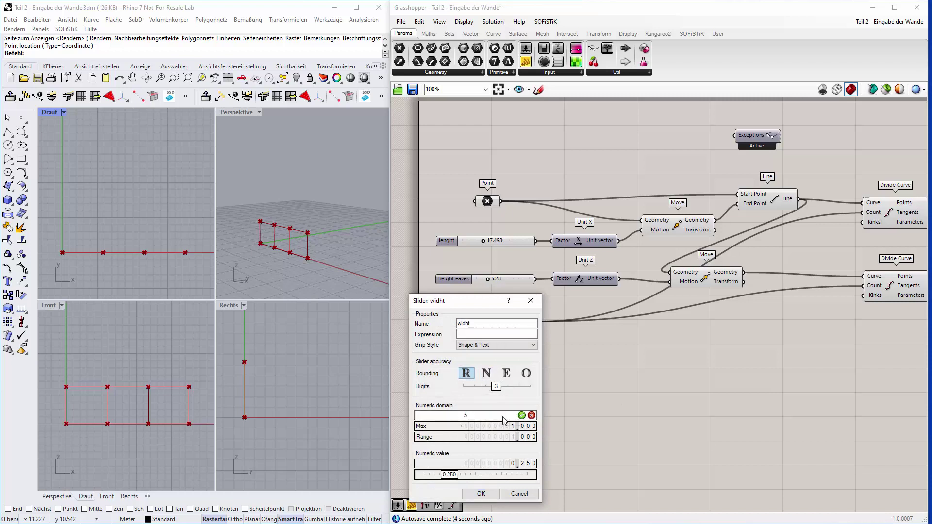
key(Return)
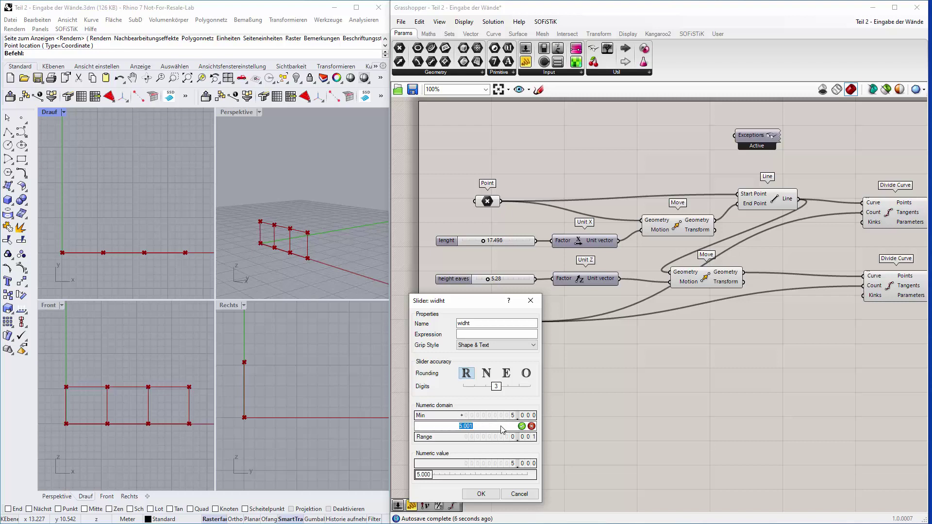
text(30)
key(Return)
drag(423, 478, 445, 483)
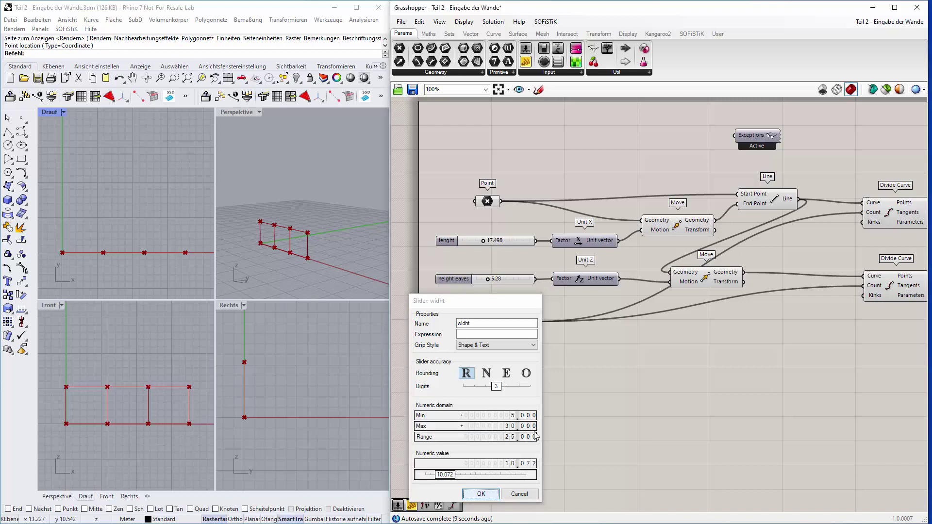
click(480, 494)
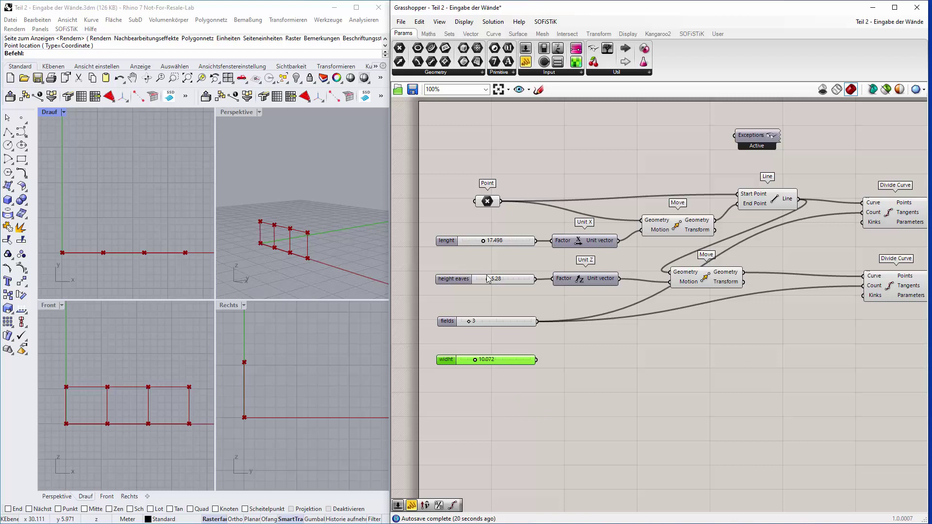
Step: Add a Unit Y component beside the widht slider and connect the slider to its Factor input
double_click(592, 356)
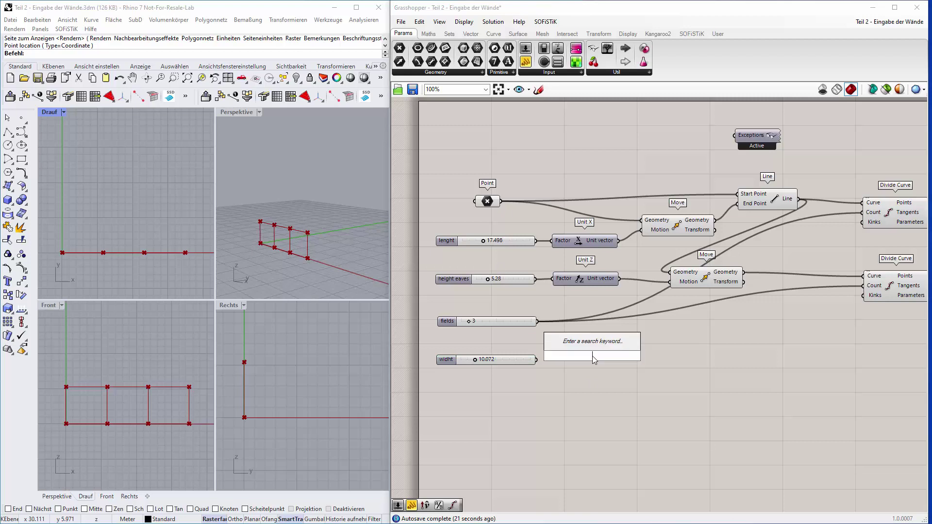
text(y)
key(Return)
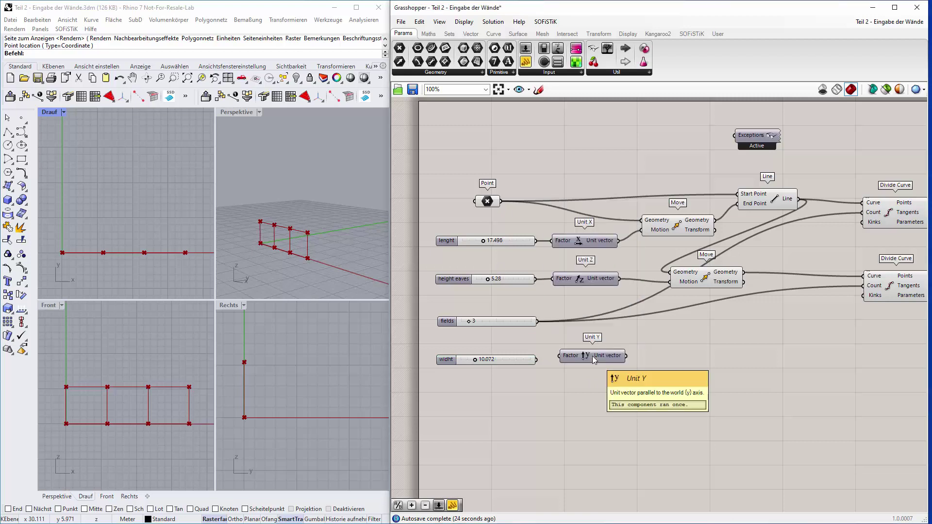
drag(592, 356, 537, 360)
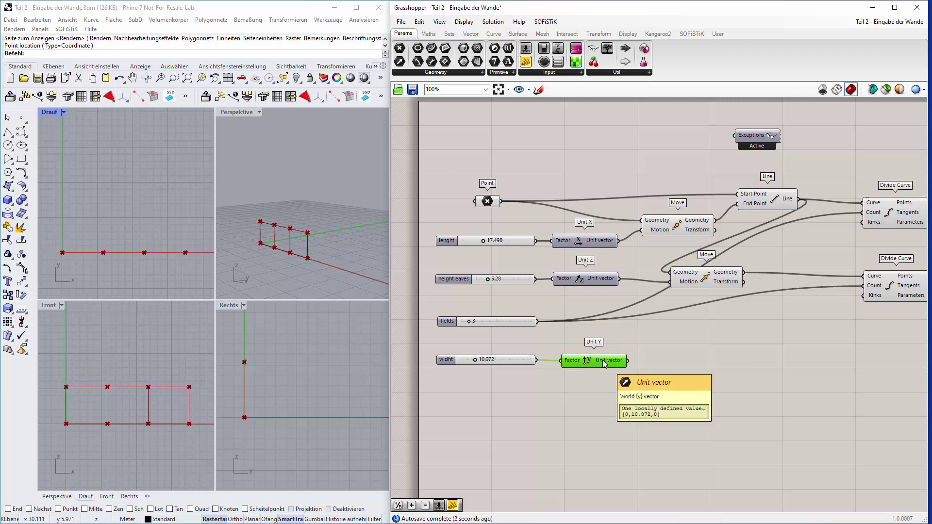
Step: Add a Move component beside Unit Y, connecting the base Line to its Geometry input and the Unit Y vector to its Motion input
scroll(652, 362, down, 2)
double_click(652, 362)
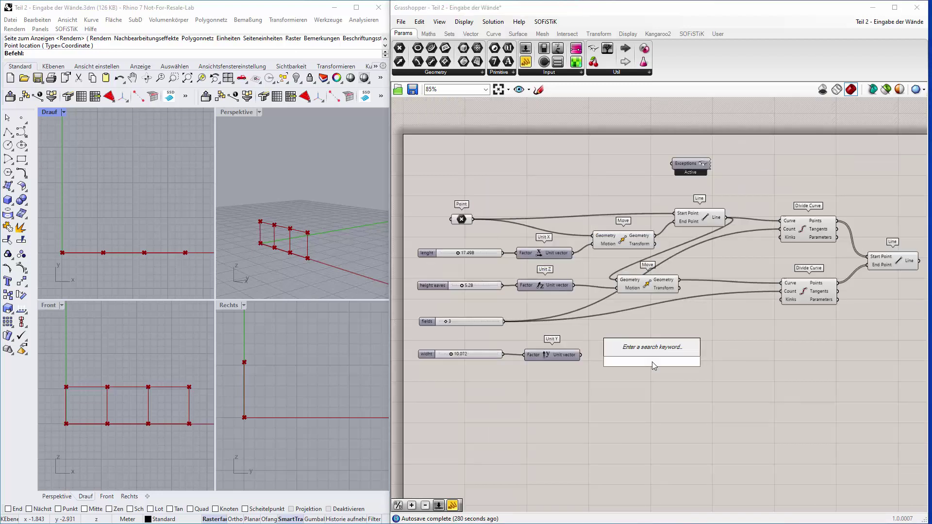
text(move)
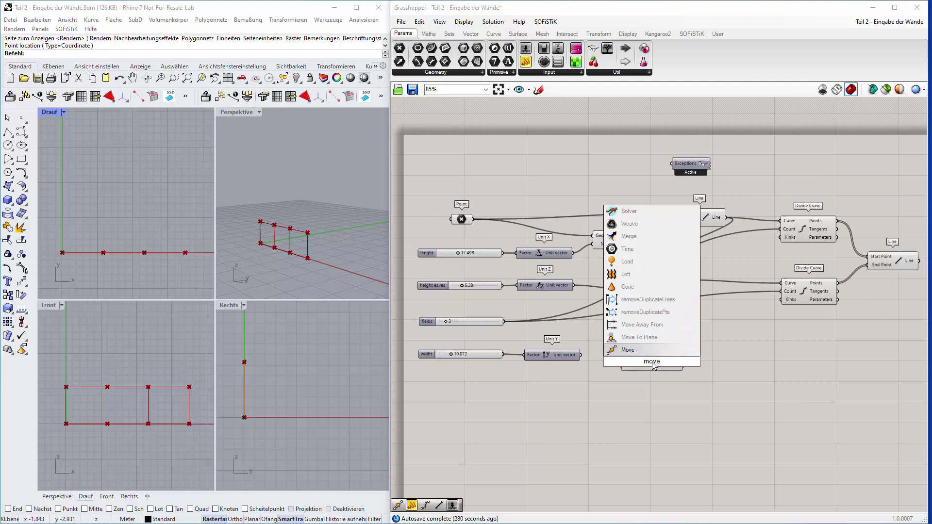
key(Return)
drag(653, 365, 705, 362)
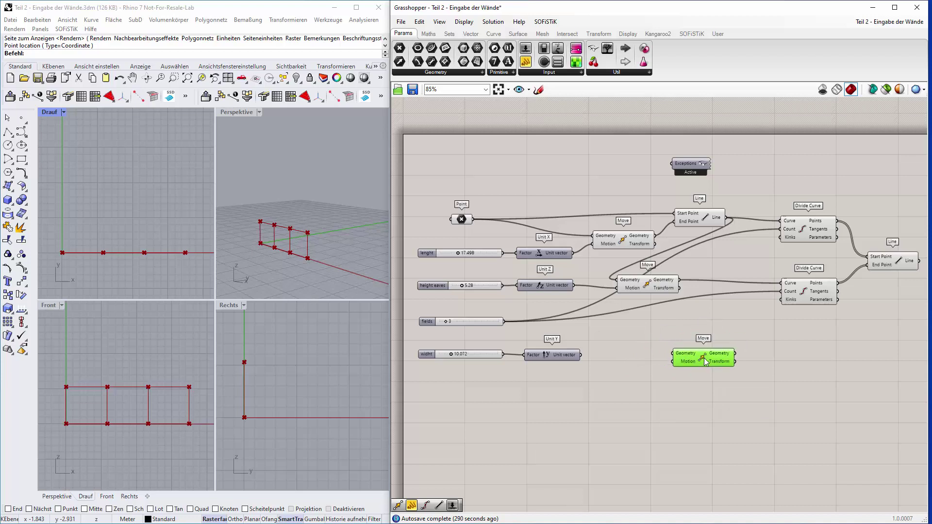
click(697, 215)
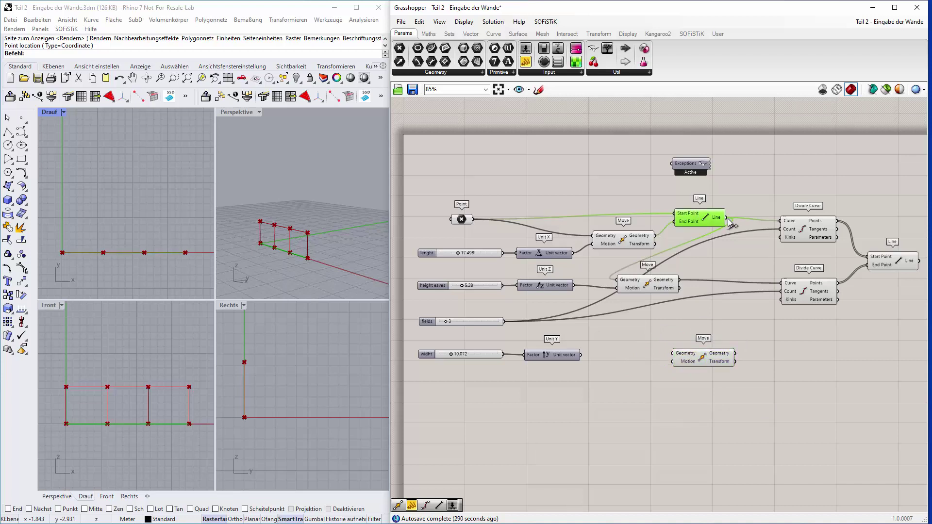
drag(727, 218, 671, 353)
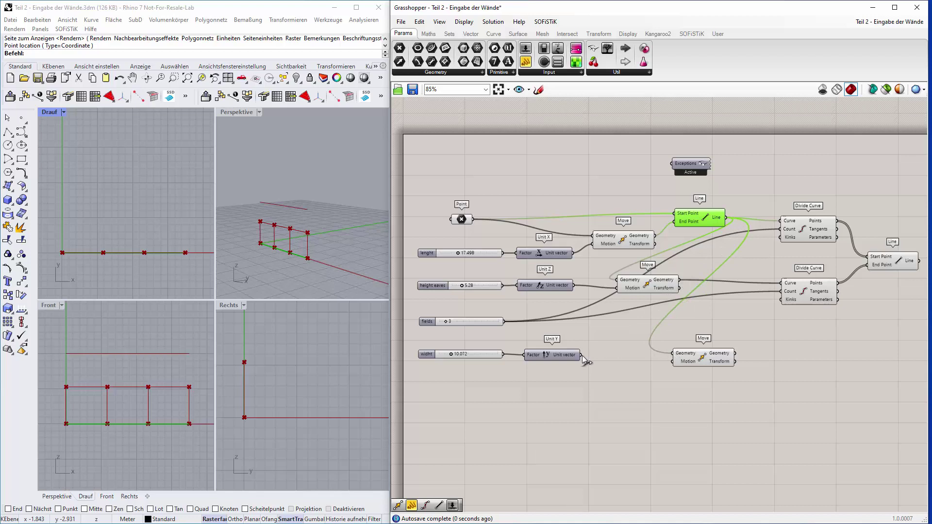
drag(581, 355, 675, 365)
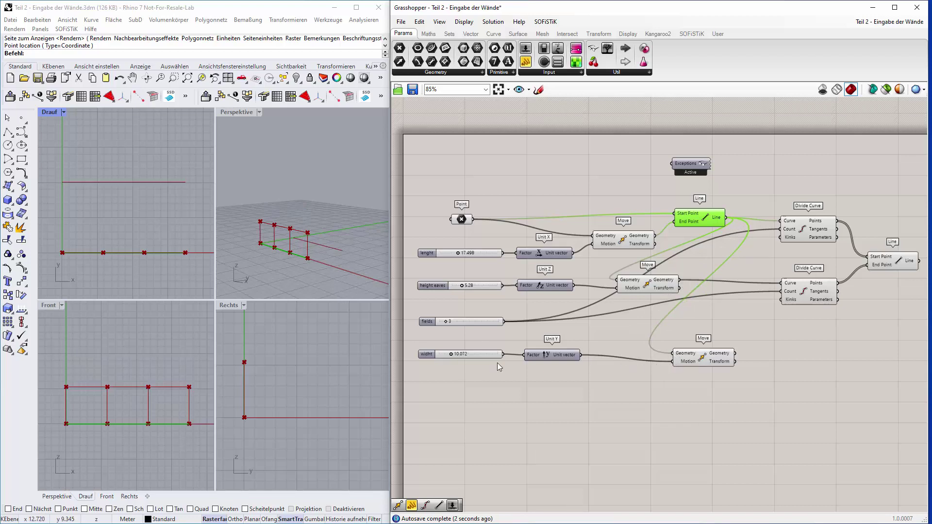
Step: Add a second Move component below, fed by the Z-moved line and the Unit Y vector, and set the widht slider to 12.746
double_click(679, 401)
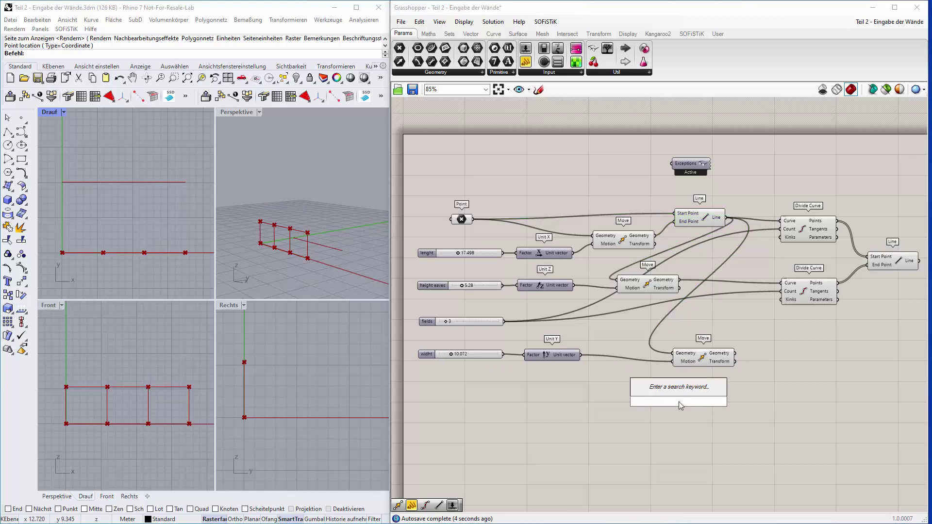
text(move)
key(Return)
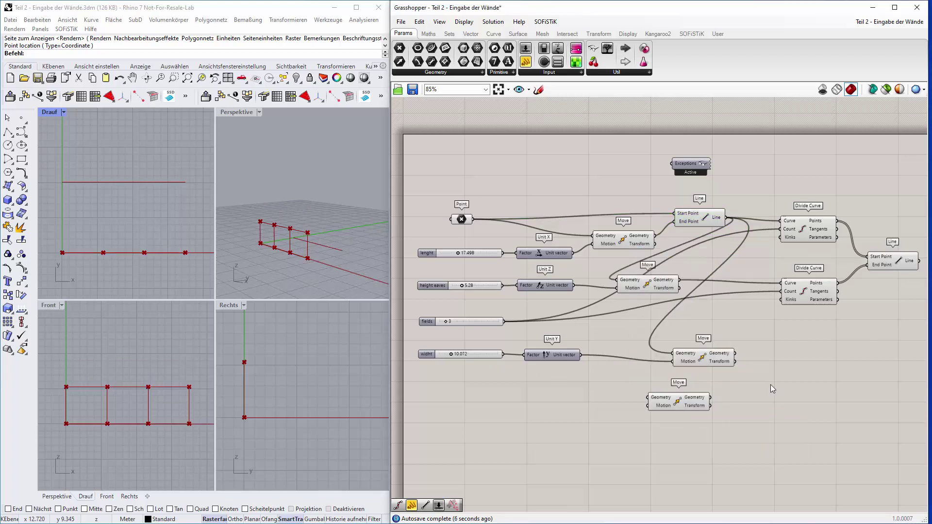
click(655, 284)
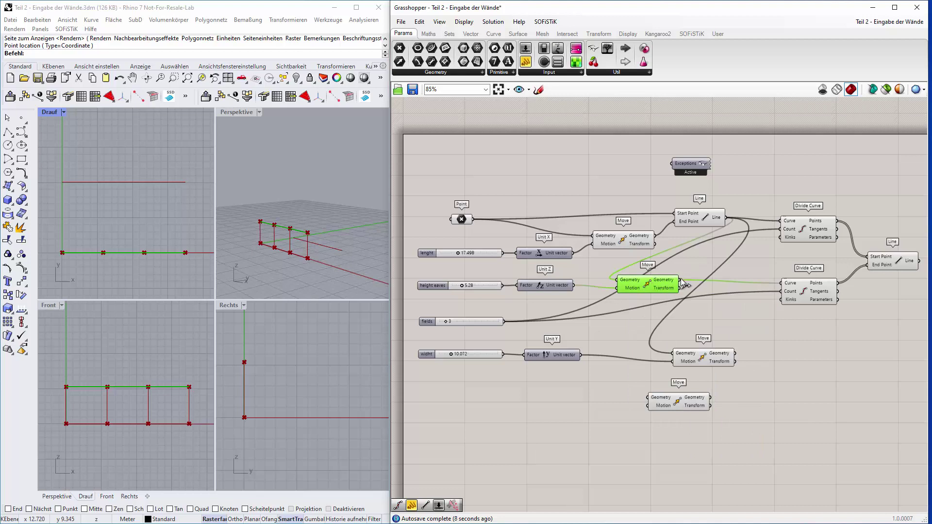
drag(680, 288, 649, 398)
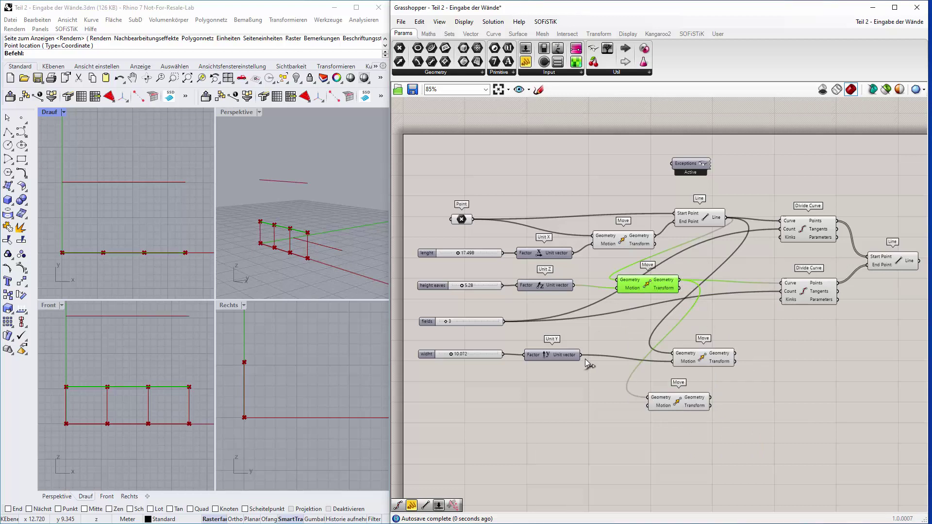
mouse_move(585, 360)
mouse_down()
mouse_move(651, 416)
mouse_move(708, 402)
mouse_up()
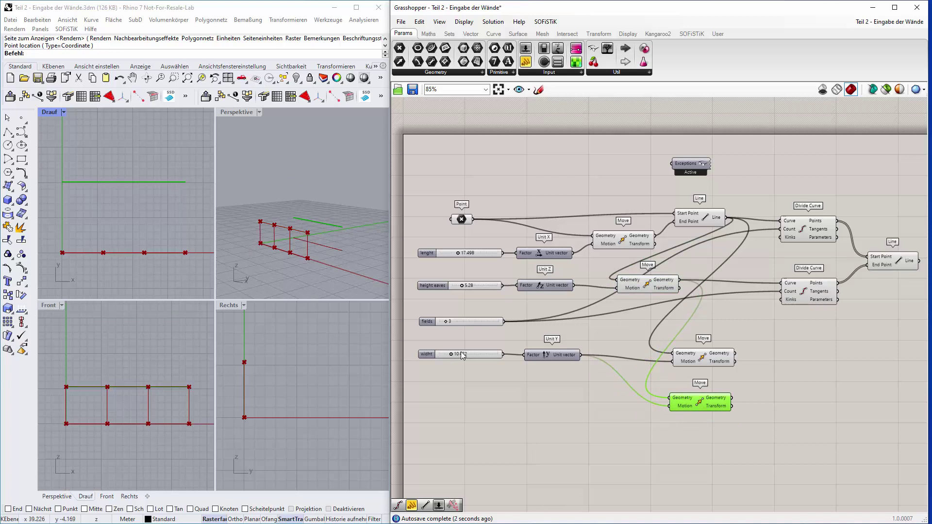
drag(455, 357, 468, 362)
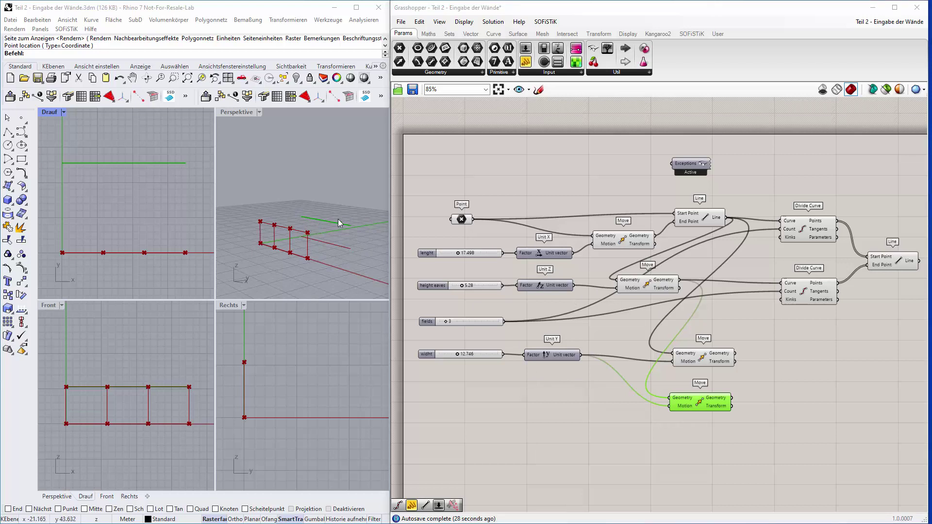
Step: Duplicate both Divide Curve components together with their connecting Line component, placing the copies below the originals
click(813, 225)
shift+click(889, 262)
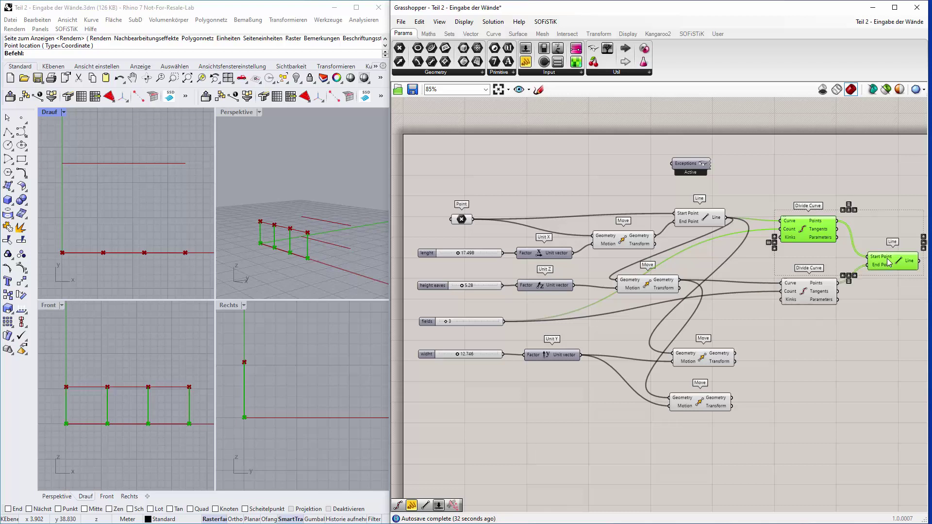
shift+click(819, 290)
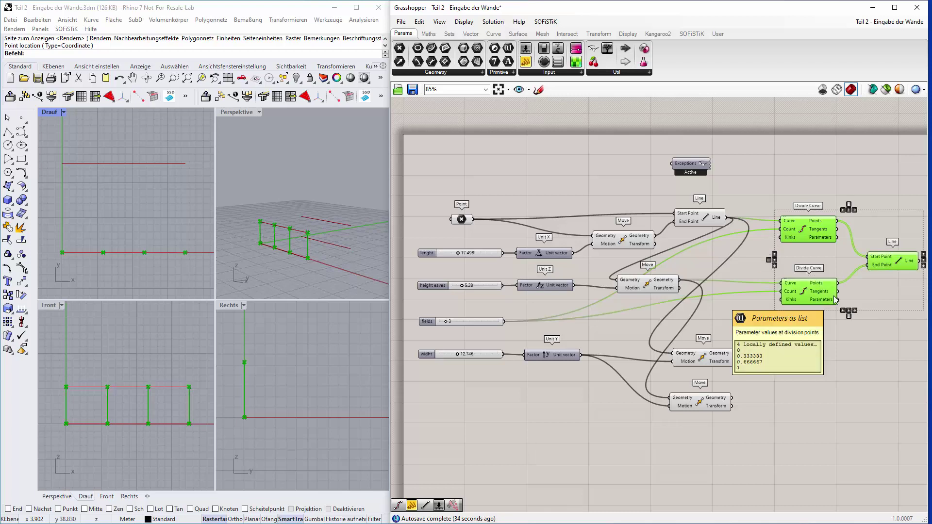
alt+drag(819, 294, 820, 422)
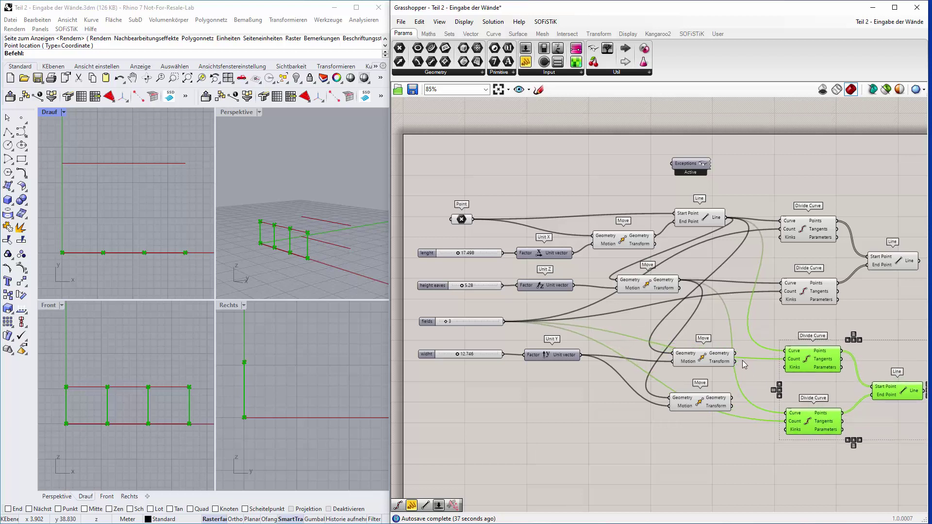
Step: Connect the two Y-moved lines to the Curve inputs of the duplicated Divide Curve components, and set the widht slider to 10.689
drag(735, 353, 785, 358)
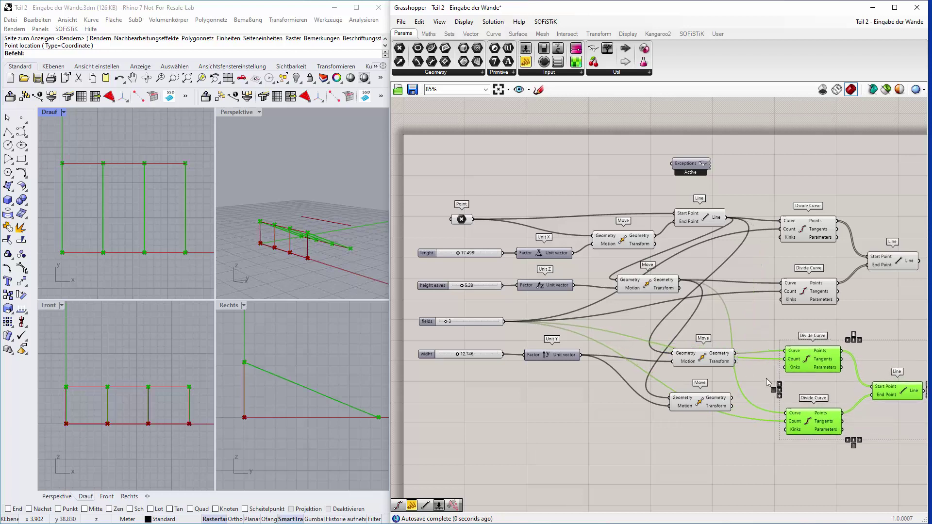
drag(736, 403, 804, 423)
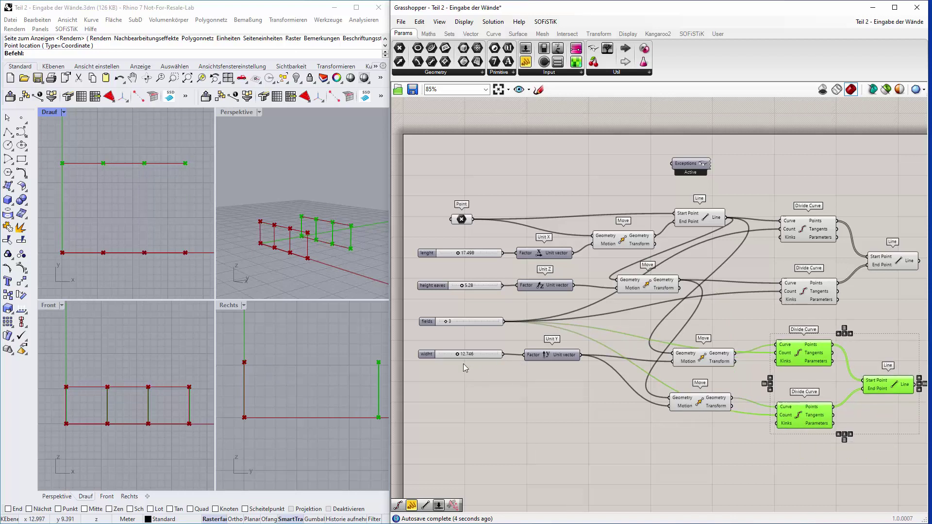
drag(462, 354, 453, 358)
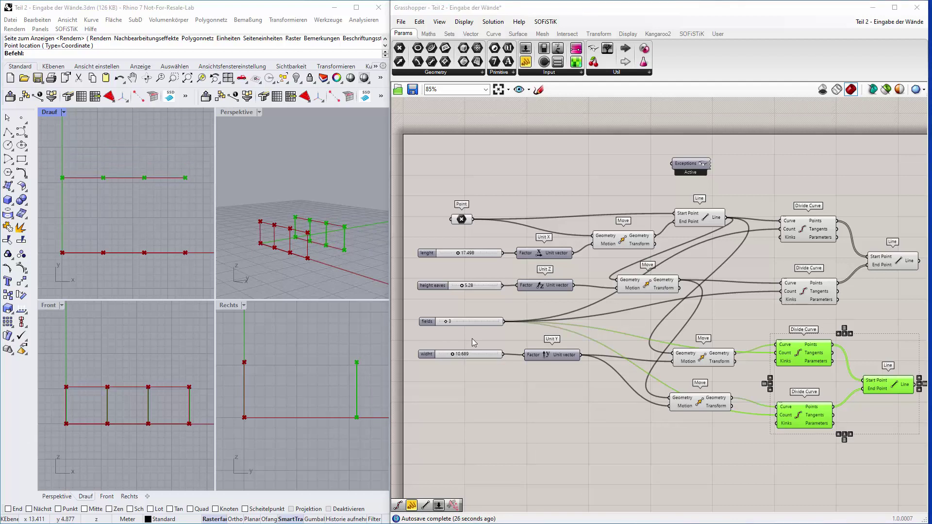
Step: Group all the Line, Move and Divide Curve components, leaving out the point, sliders and unit vectors
scroll(562, 358, down, 3)
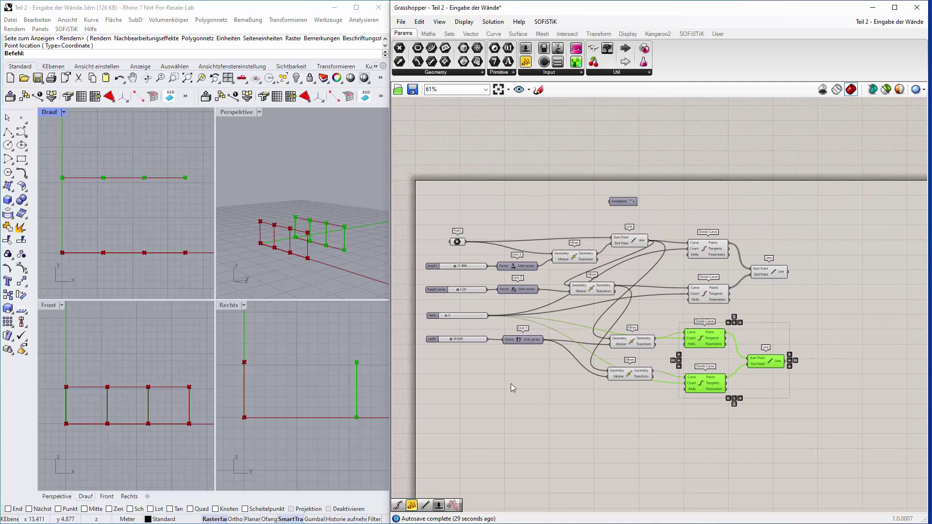
drag(421, 213, 729, 398)
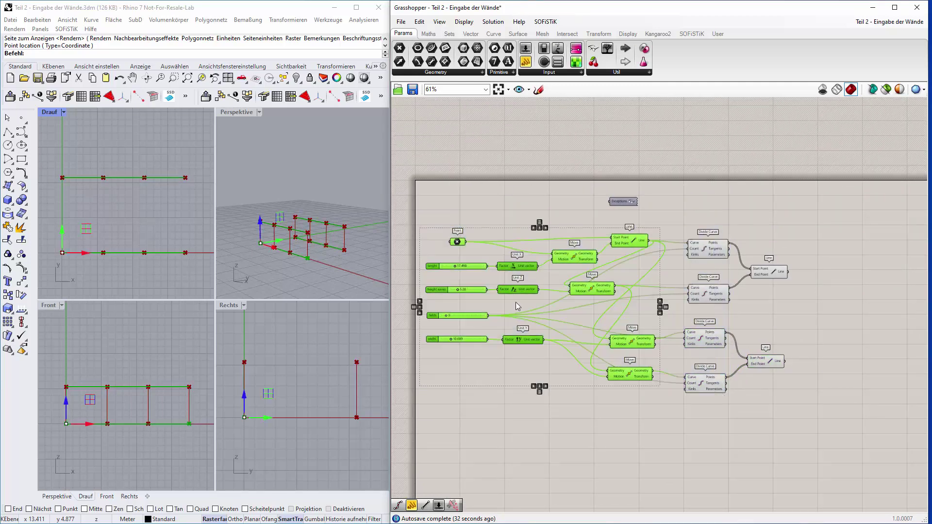
click(496, 214)
drag(491, 223, 557, 290)
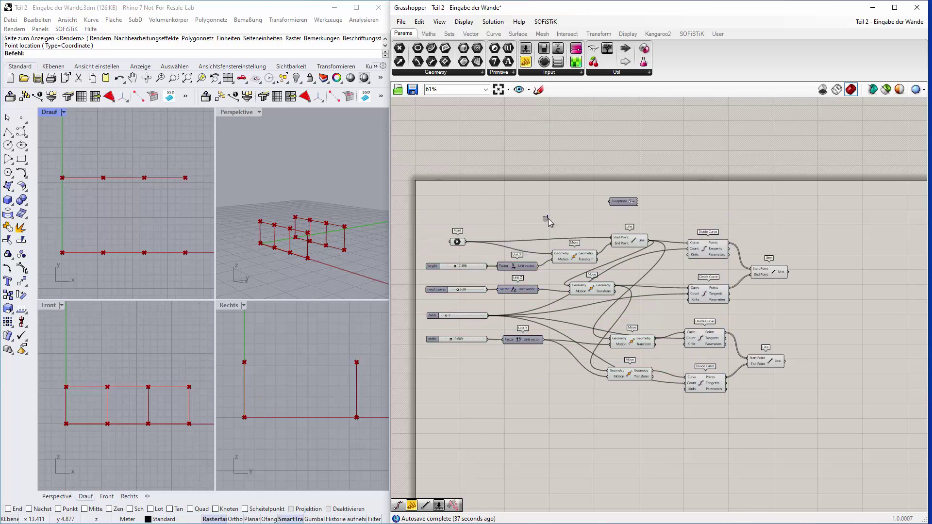
drag(547, 215, 775, 400)
right_click(769, 388)
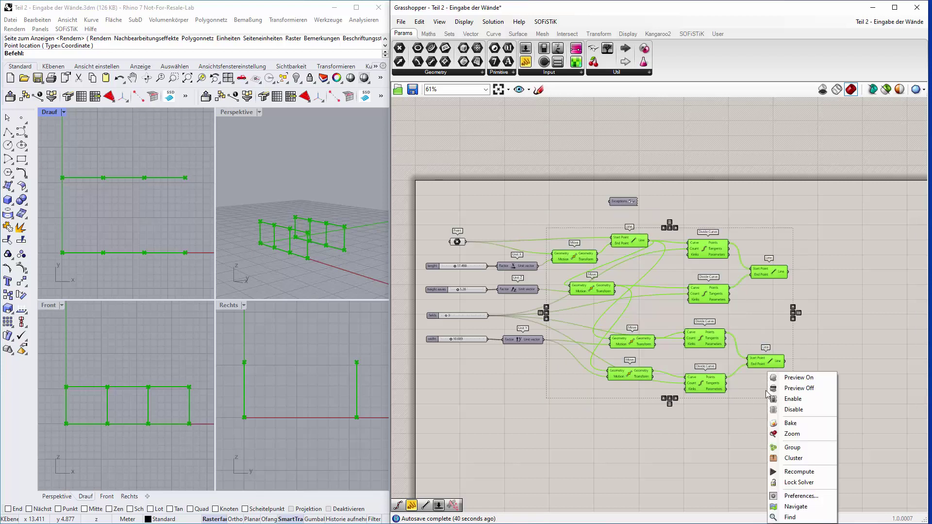
click(796, 447)
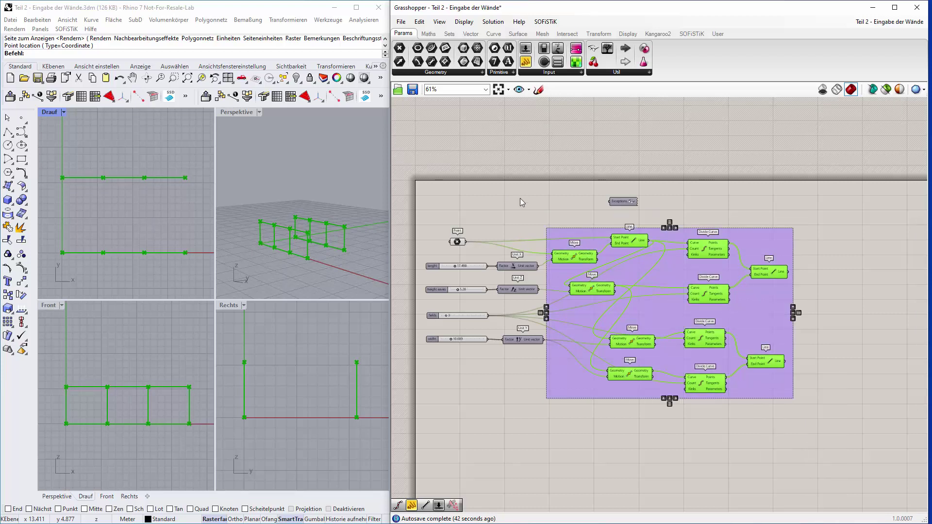
Step: Add a Scribble note above the group with the text "Walls" and a text size of 40
double_click(555, 213)
text(s)
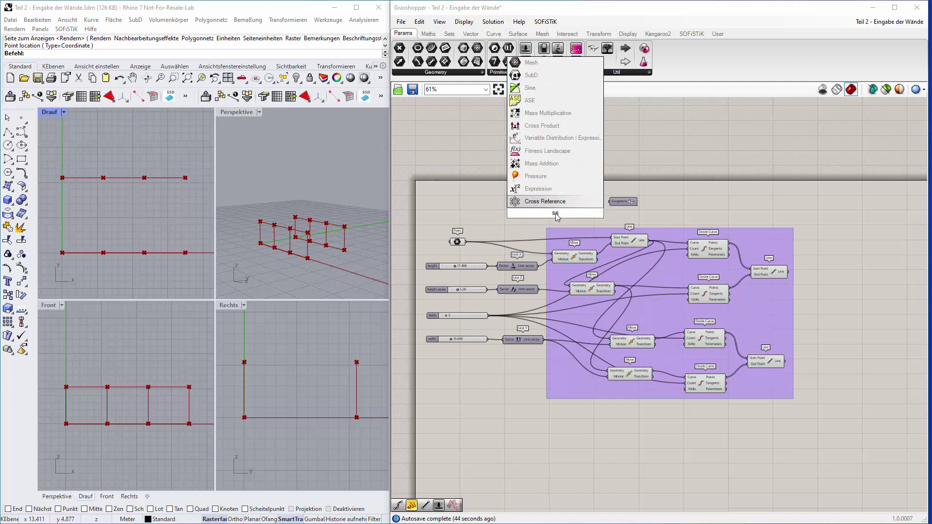
text(cr)
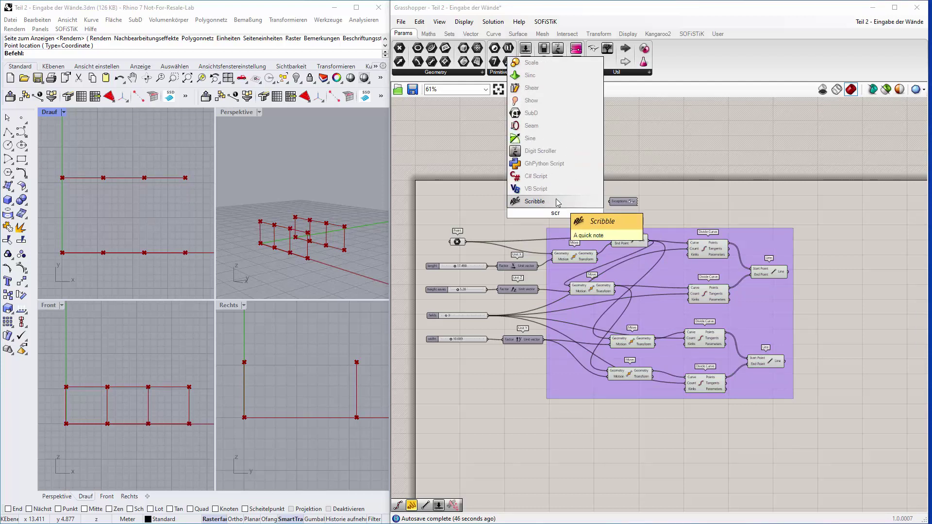
click(559, 206)
double_click(557, 213)
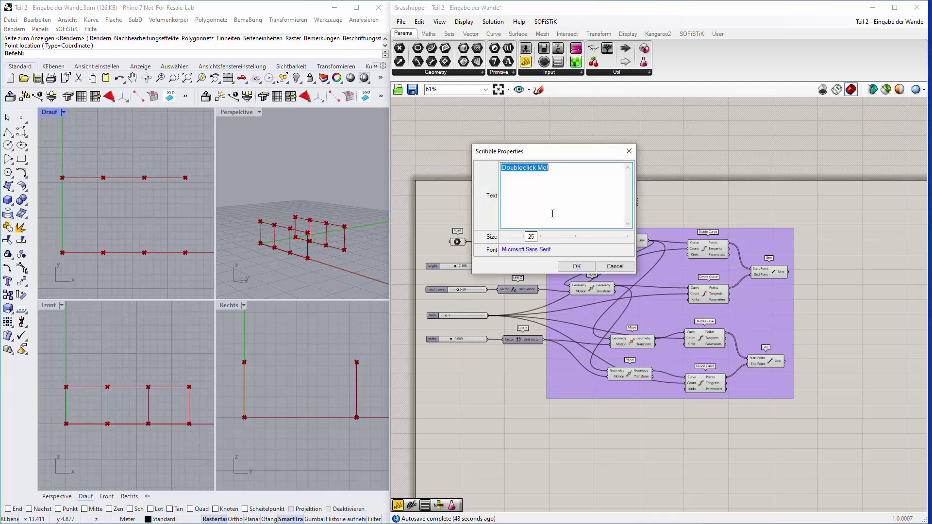
drag(534, 241, 552, 238)
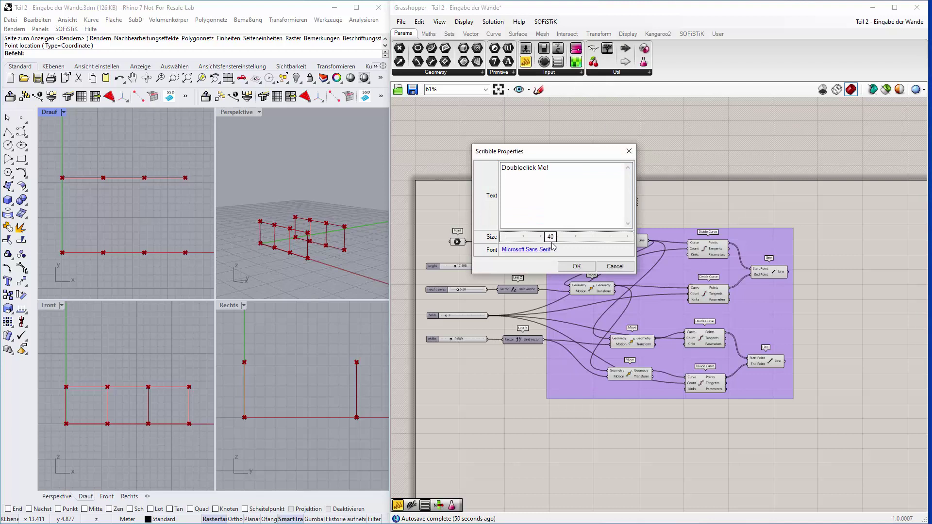
click(554, 172)
drag(554, 173, 458, 161)
text(Walls)
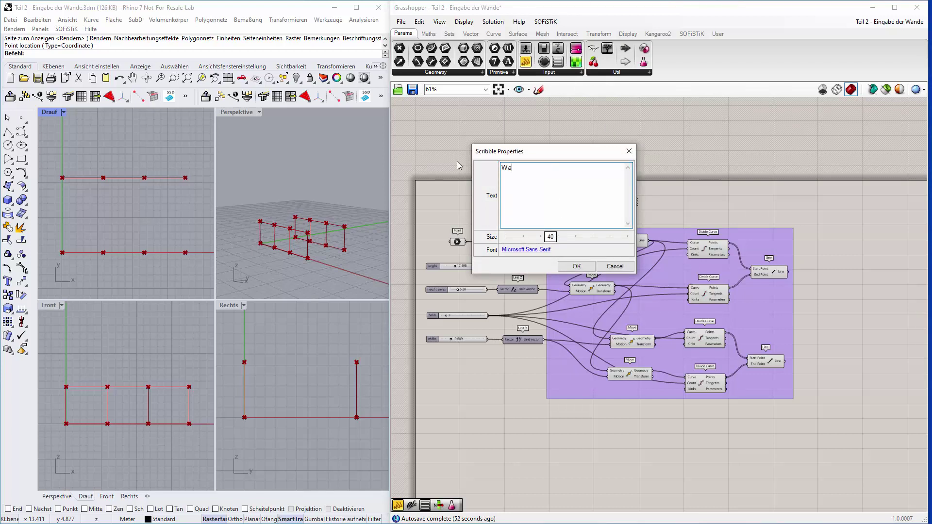
click(573, 266)
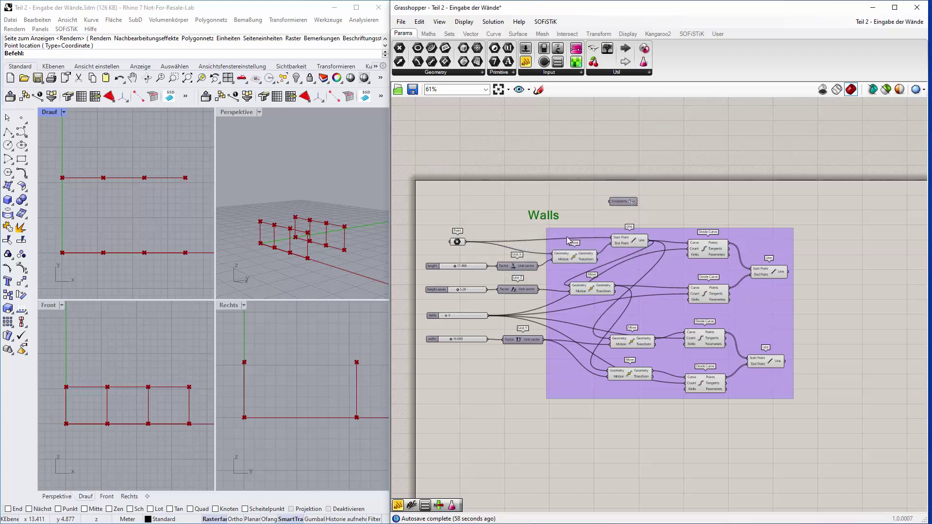
Step: Add the "Walls" note to the component group and shift the whole group slightly away from the sliders
click(559, 238)
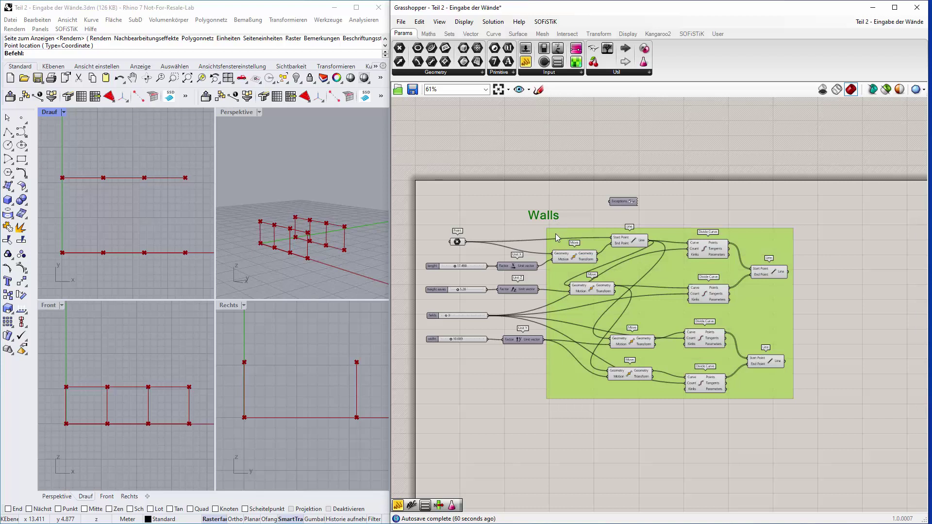
right_click(557, 236)
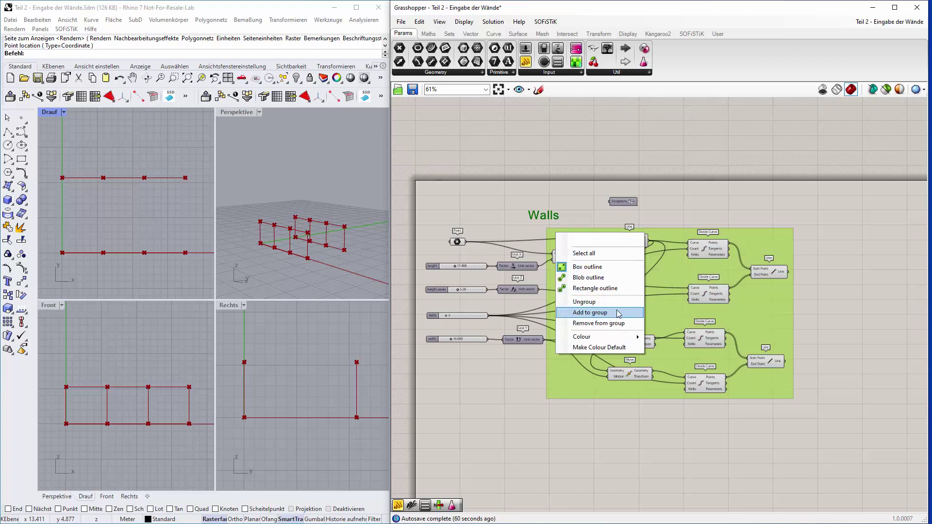
click(582, 313)
drag(569, 217, 608, 222)
click(619, 218)
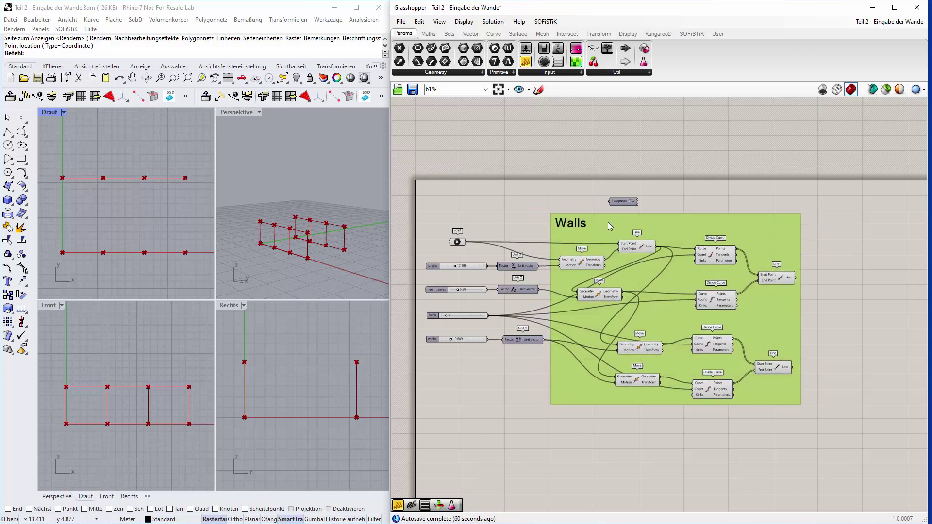